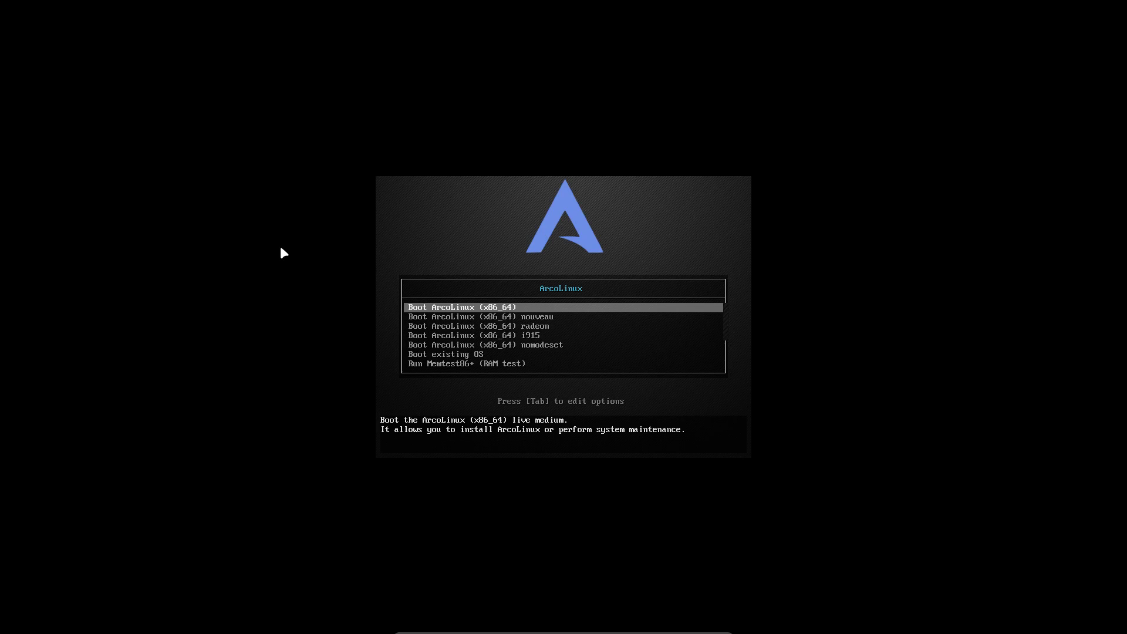
# - Browse the boot menu entries, including the nouveau option
pyautogui.press('Down')
pyautogui.press('Down')
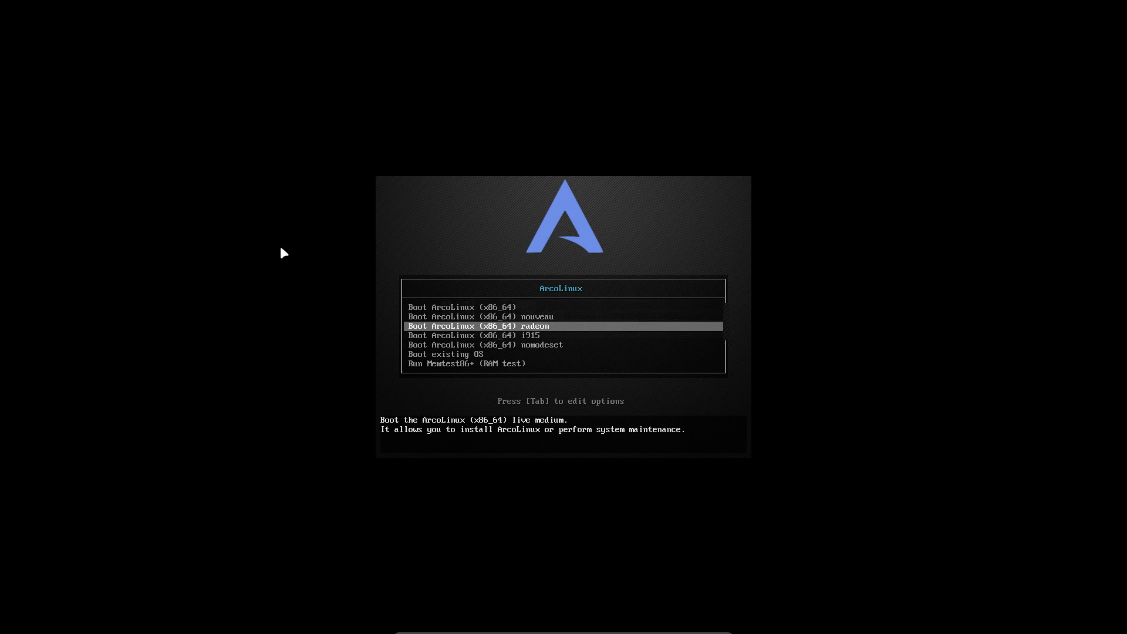
pyautogui.press('Up')
pyautogui.press('Up')
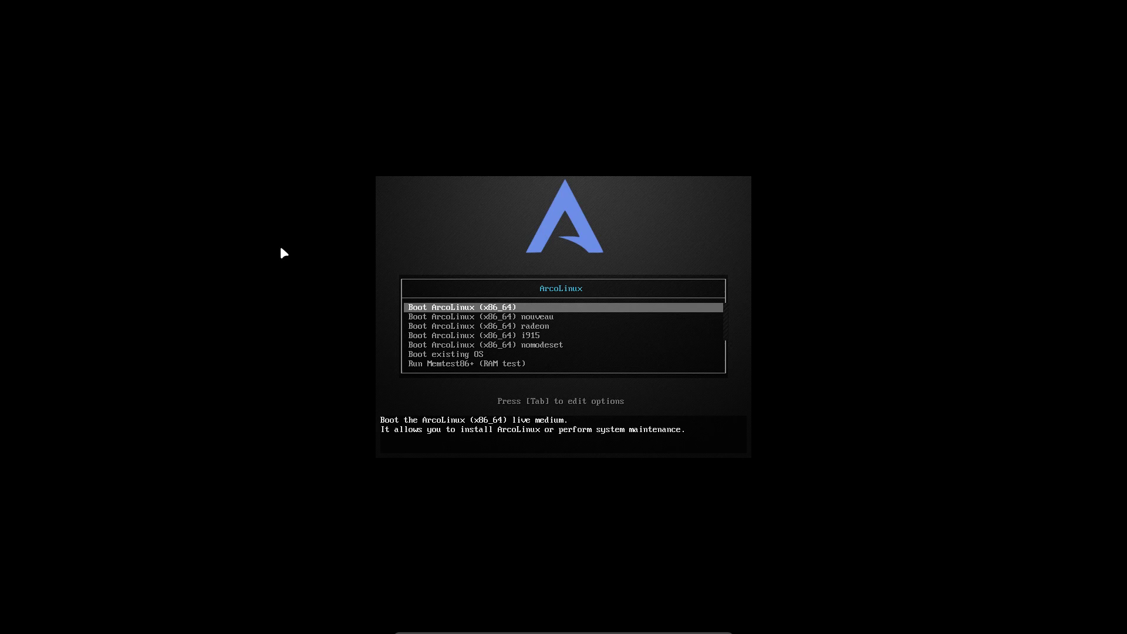
pyautogui.press('Down')
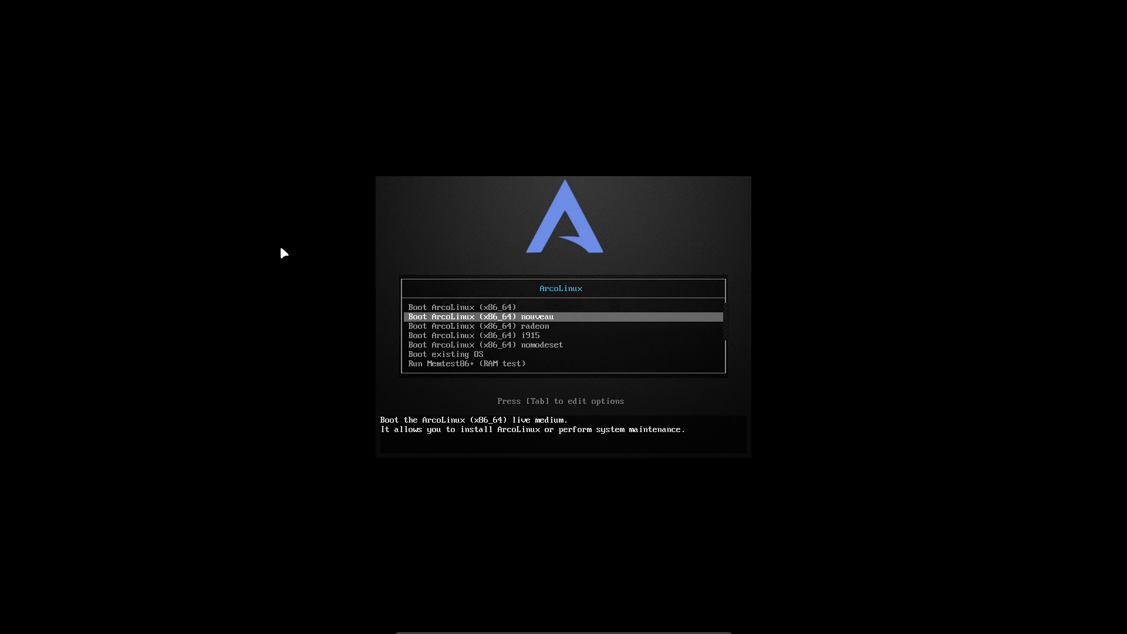
pyautogui.press('Up')
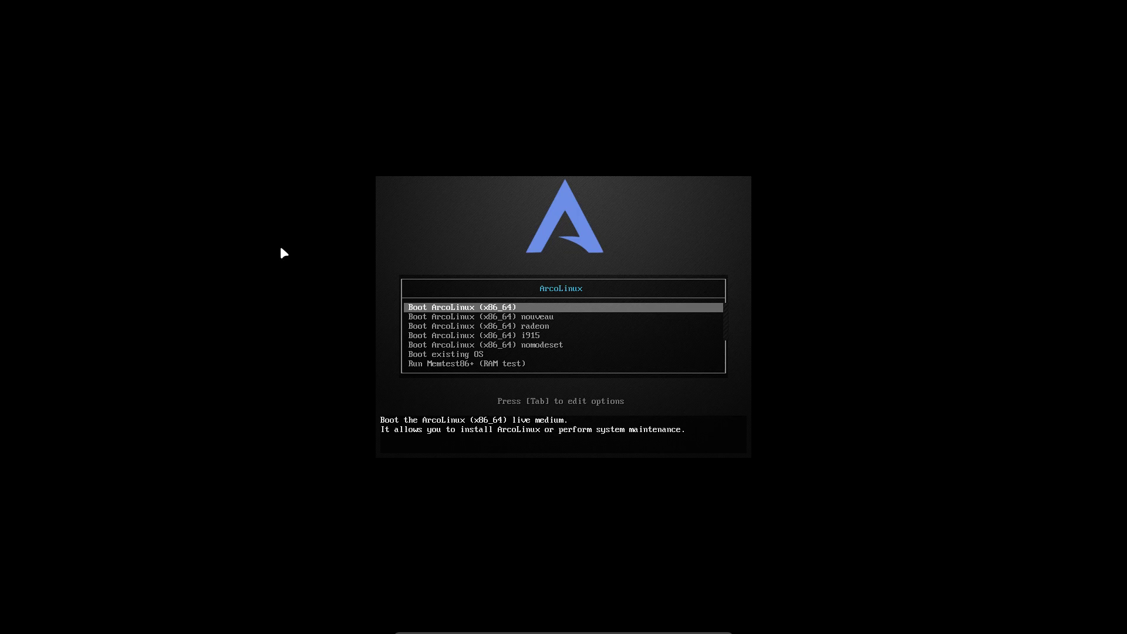
pyautogui.press('Down')
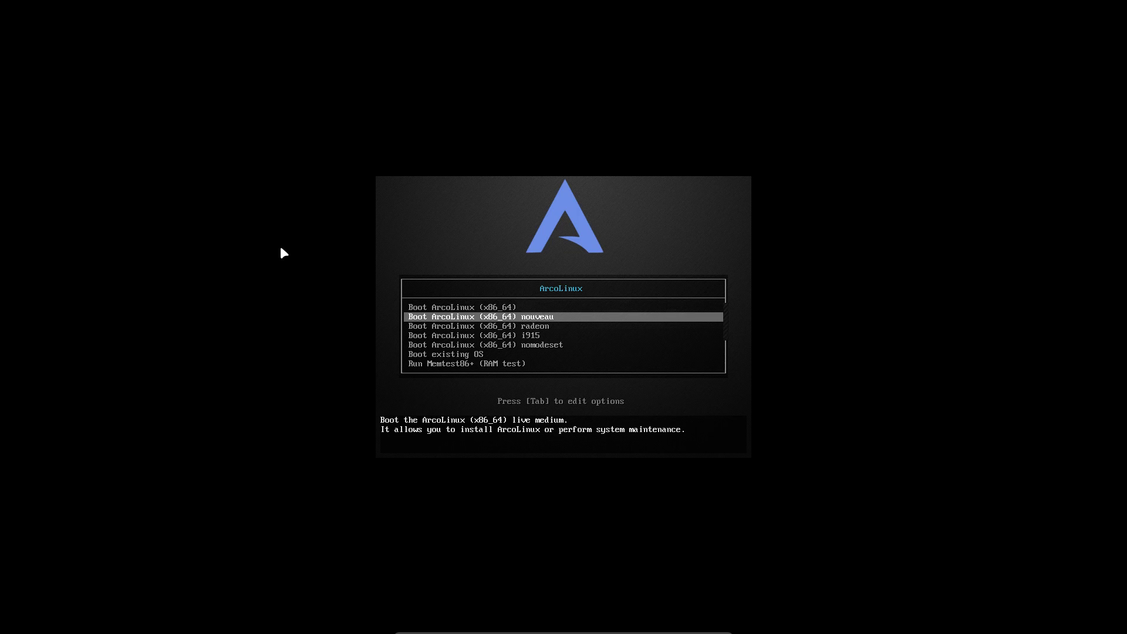
pyautogui.press('Down')
pyautogui.press('Down')
pyautogui.press('Down')
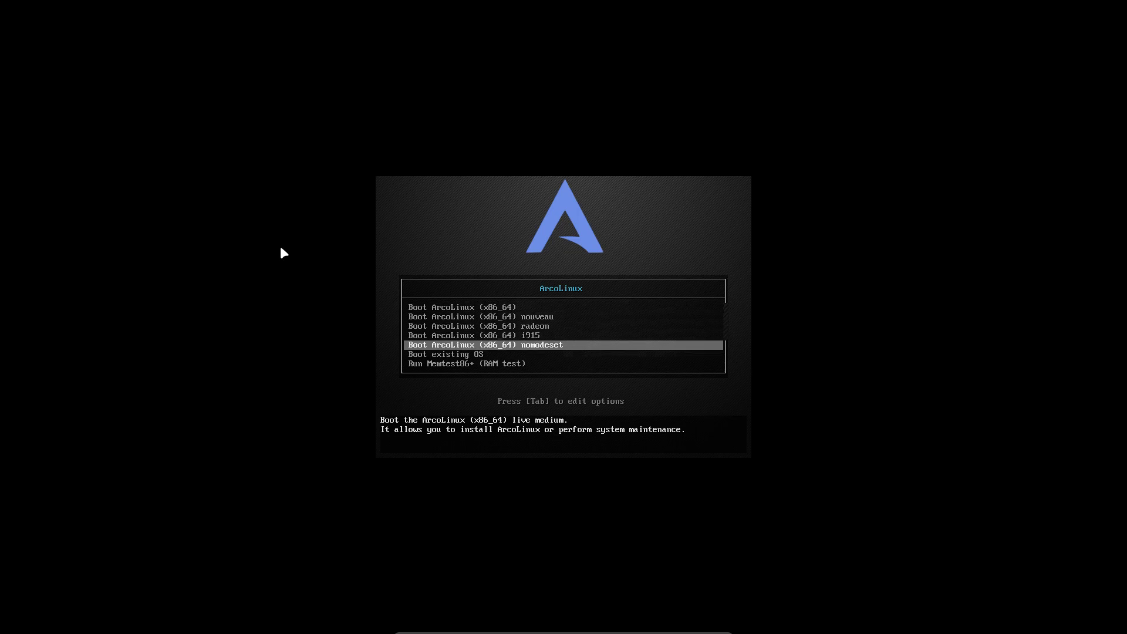
pyautogui.press('Up')
pyautogui.press('Up')
pyautogui.press('Up')
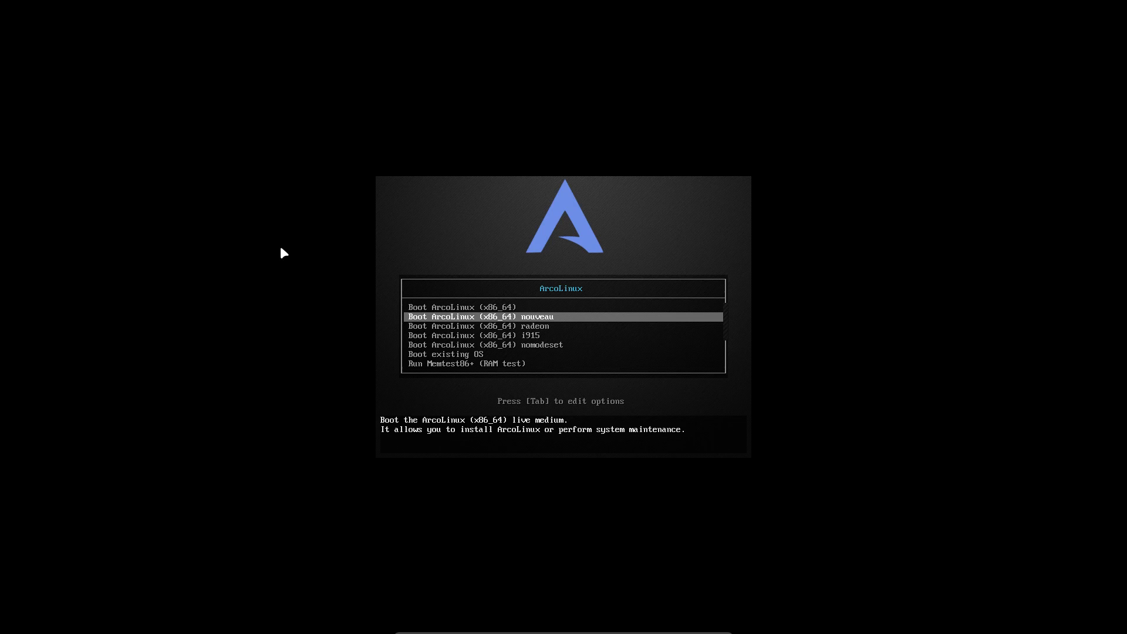
# - Inspect the nouveau entry's kernel command line, discard the edits, and return to the default ArcoLinux (x86_64) entry
pyautogui.press('Tab')
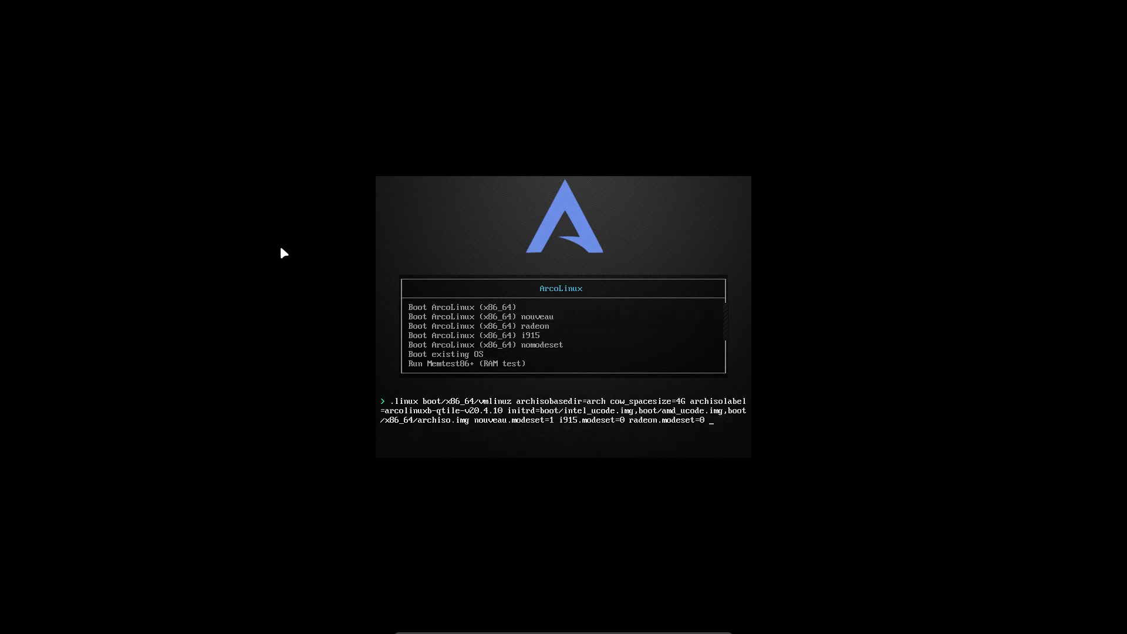
pyautogui.write('cfvchdfgdfg')
pyautogui.press('Escape')
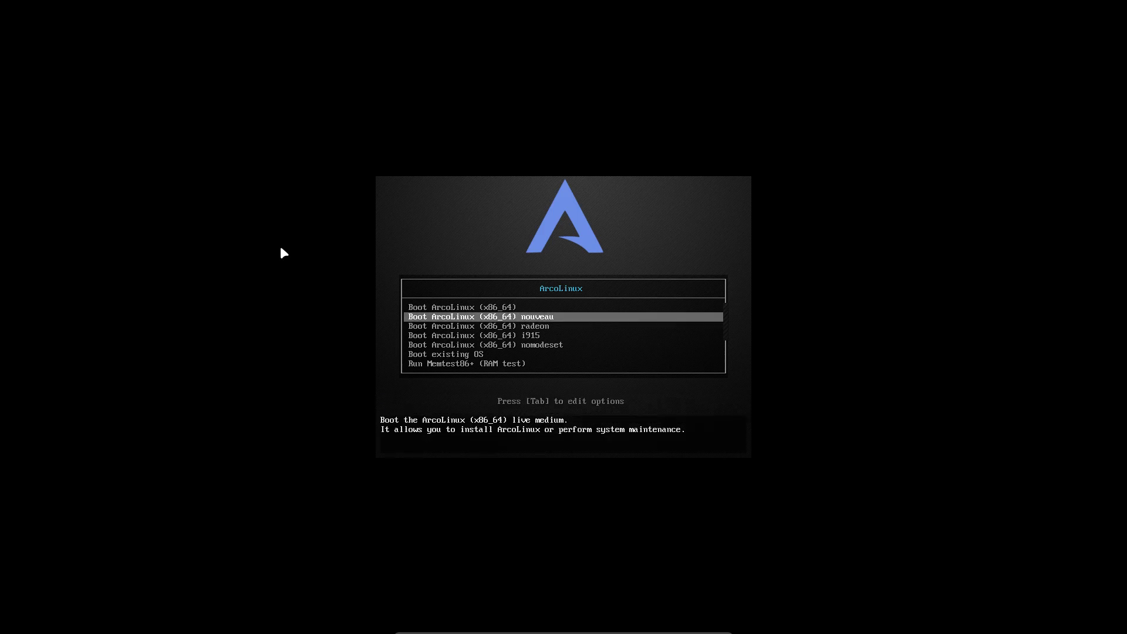
pyautogui.press('Up')
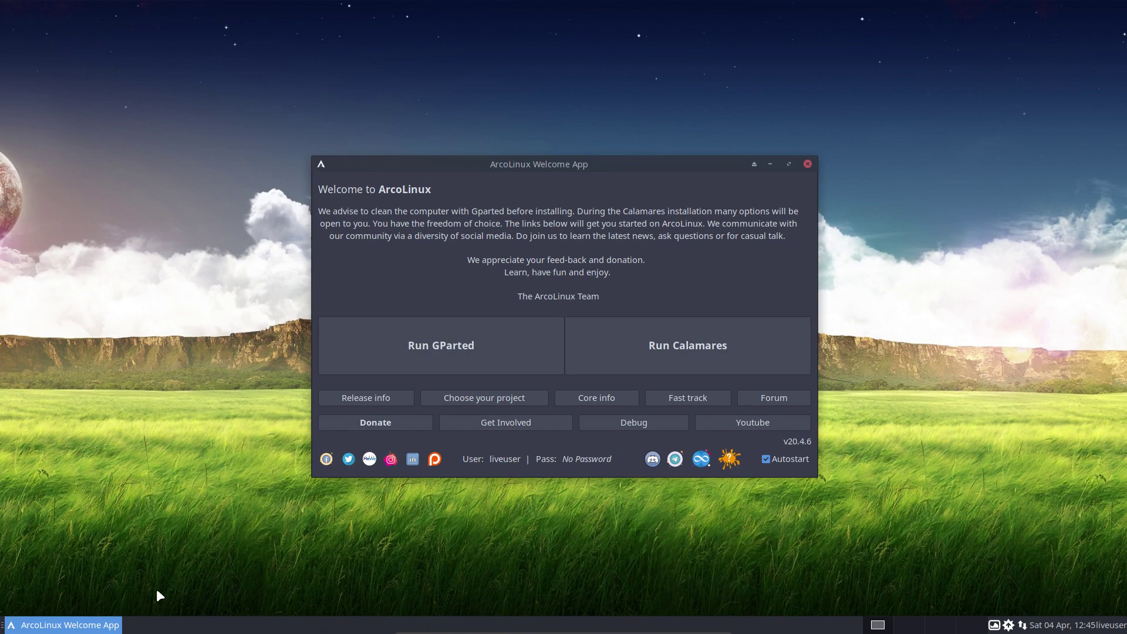
pyautogui.rightClick(134, 300)
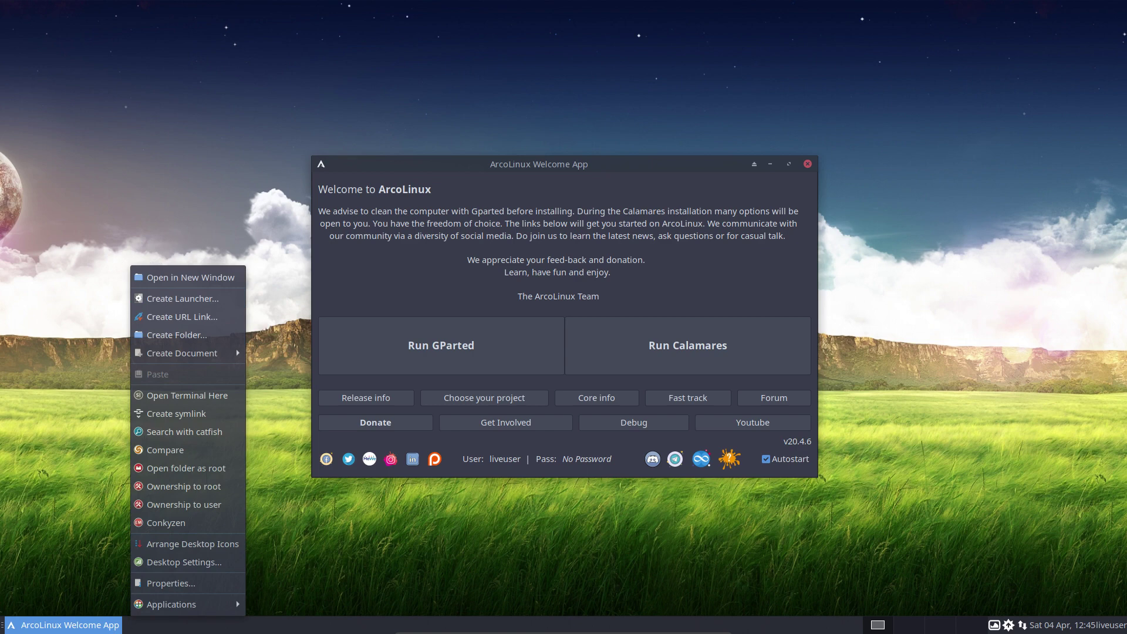
pyautogui.click(100, 160)
pyautogui.rightClick(146, 237)
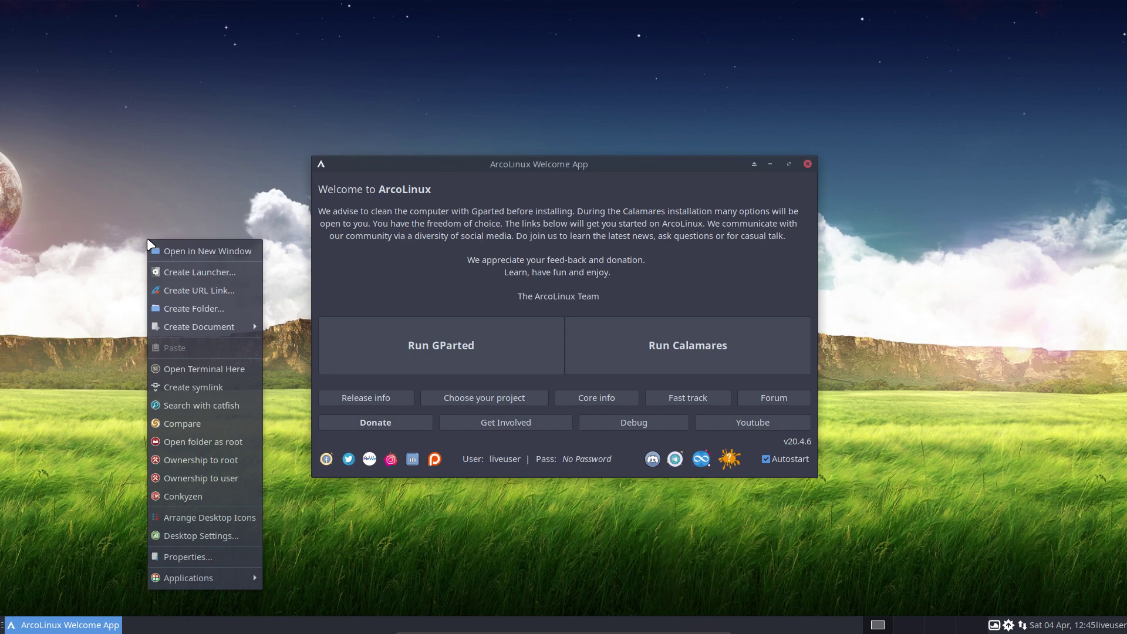
pyautogui.moveTo(258, 579)
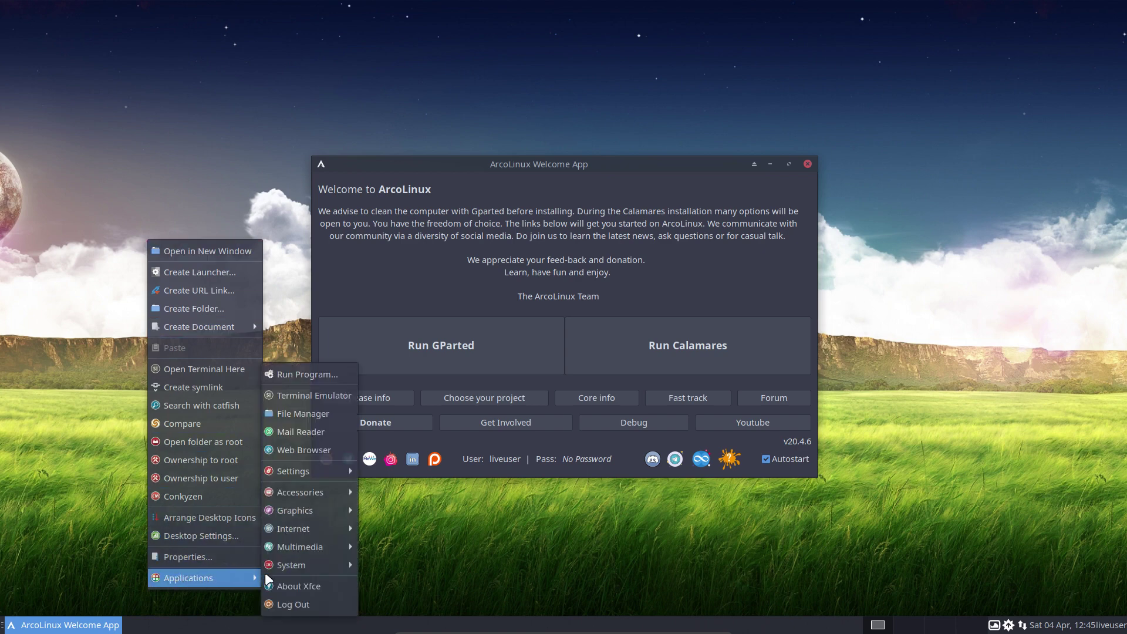
pyautogui.click(150, 186)
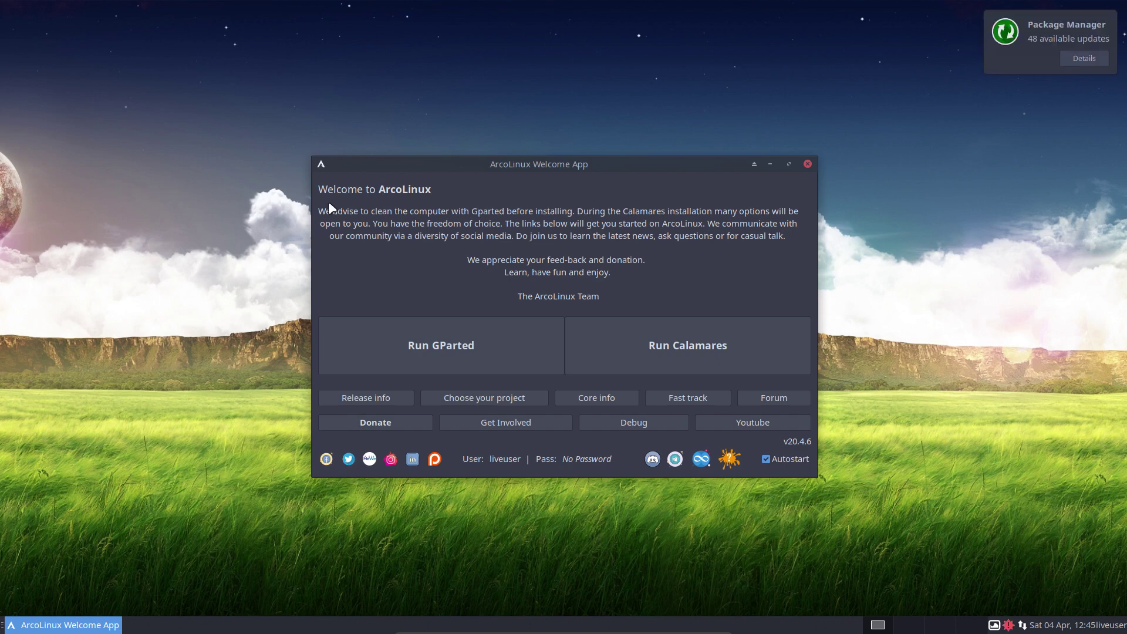
pyautogui.click(429, 346)
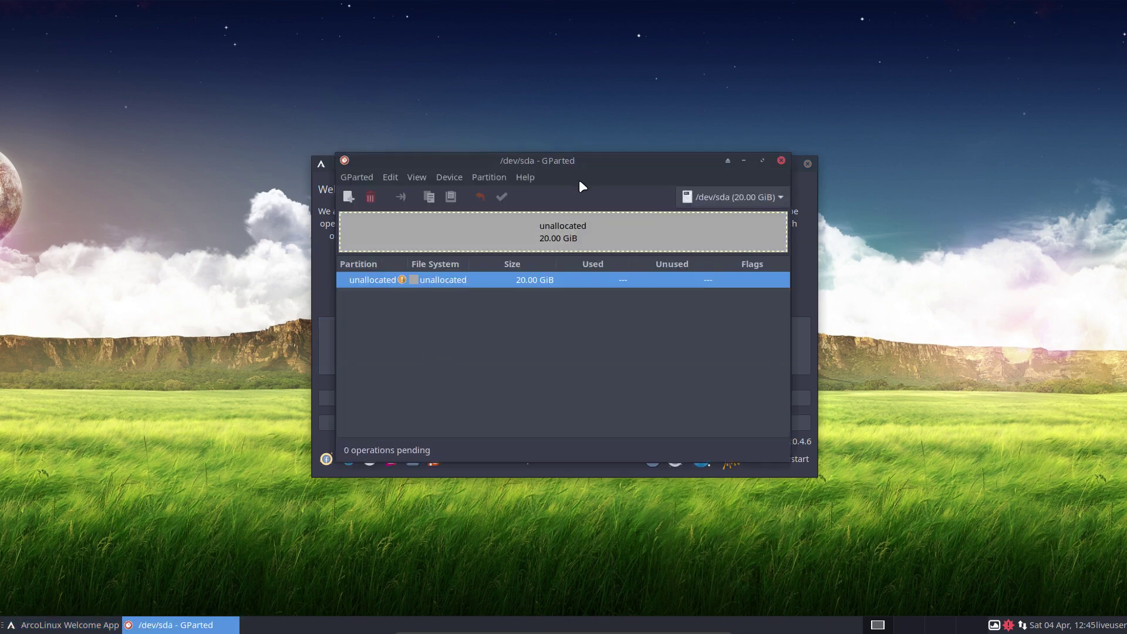
pyautogui.moveTo(584, 159); pyautogui.dragTo(338, 76)
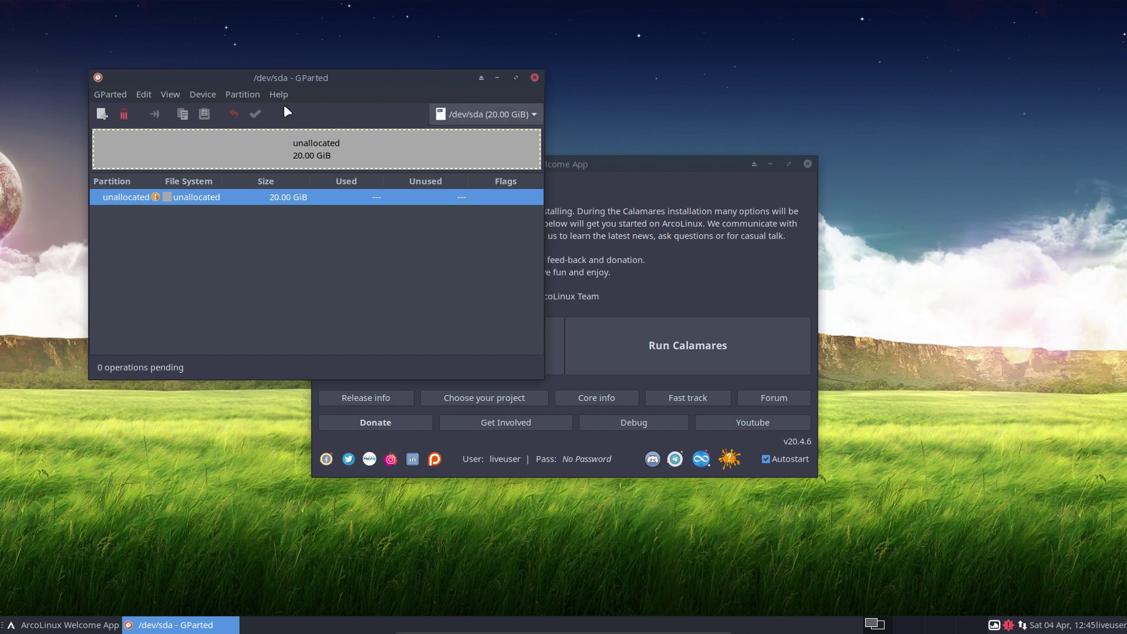
pyautogui.click(534, 77)
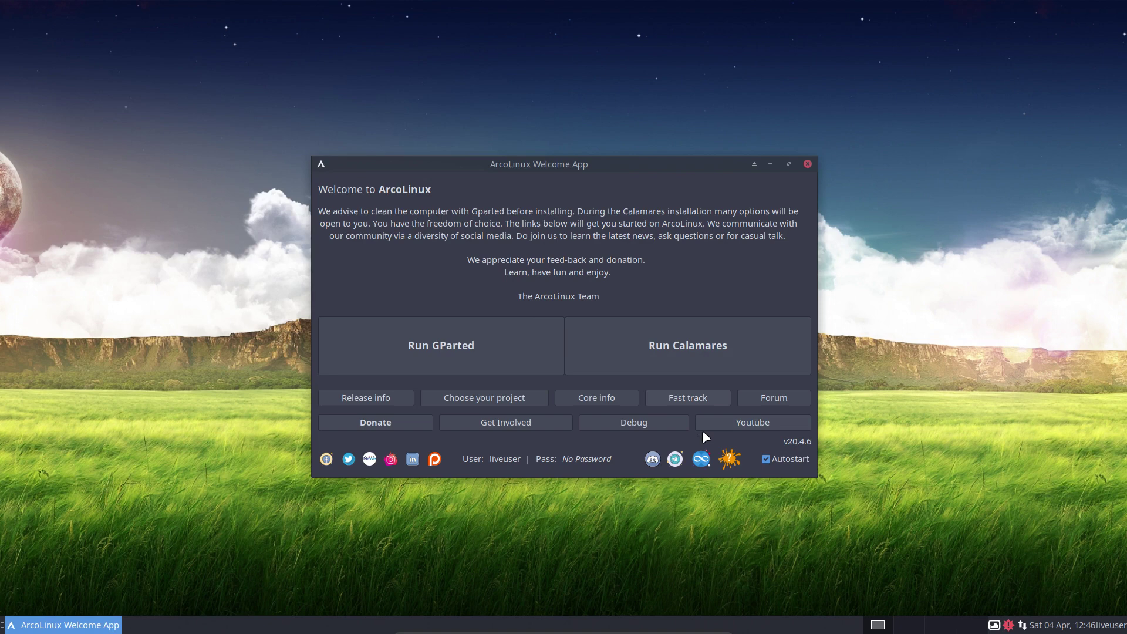
# - Show the package-conflict warnings, launch Calamares from the Welcome App, and view its About information
pyautogui.click(729, 463)
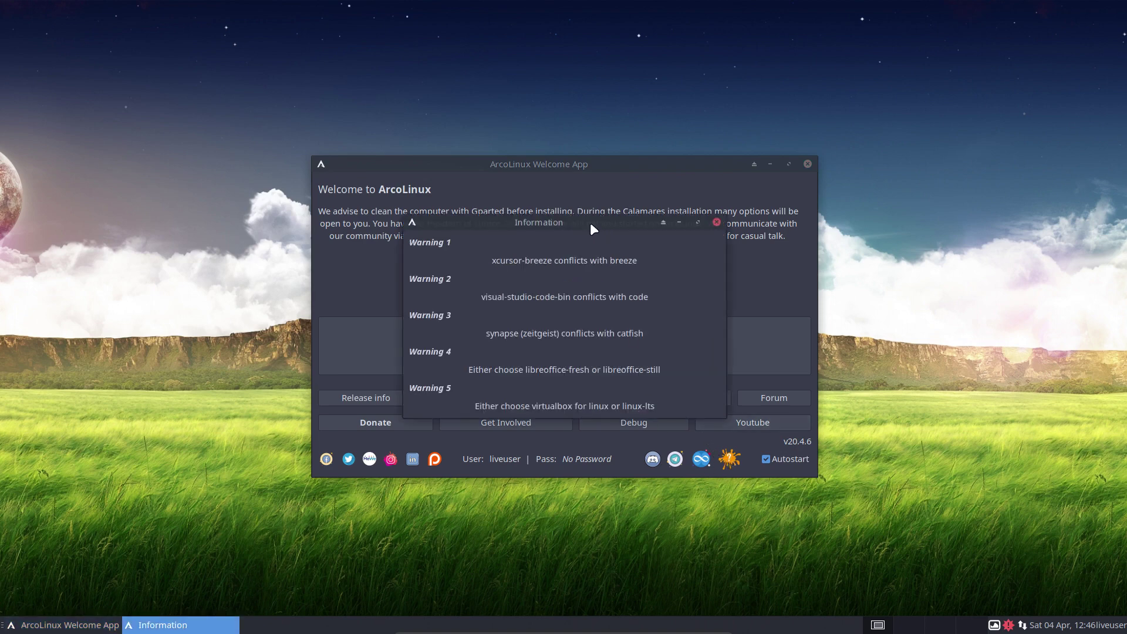
pyautogui.moveTo(591, 225); pyautogui.dragTo(179, 400)
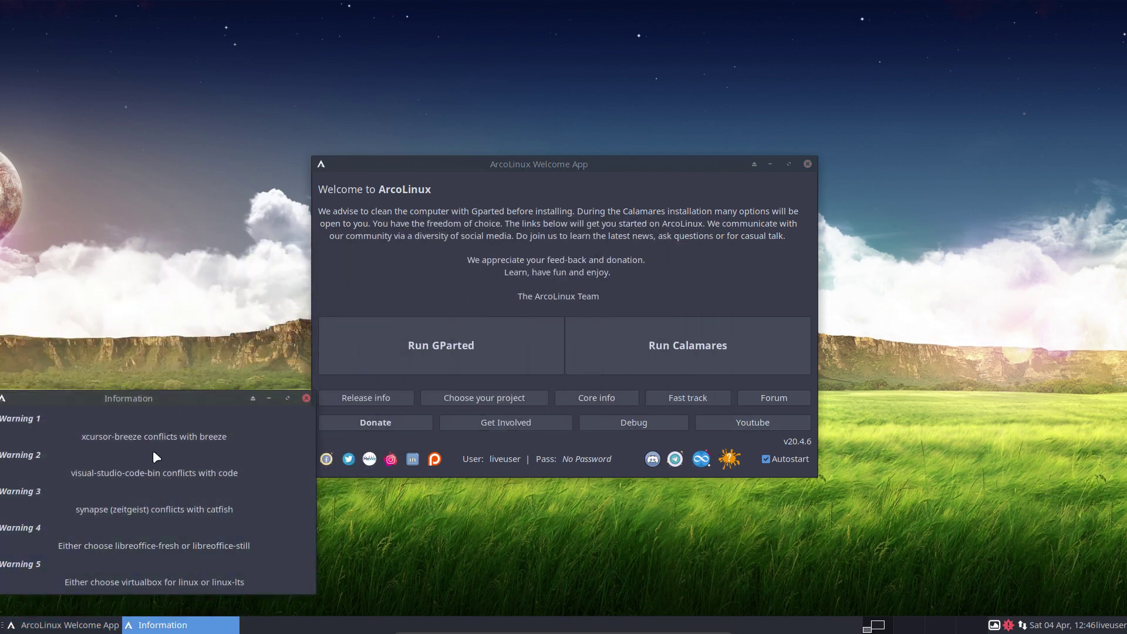
pyautogui.click(666, 358)
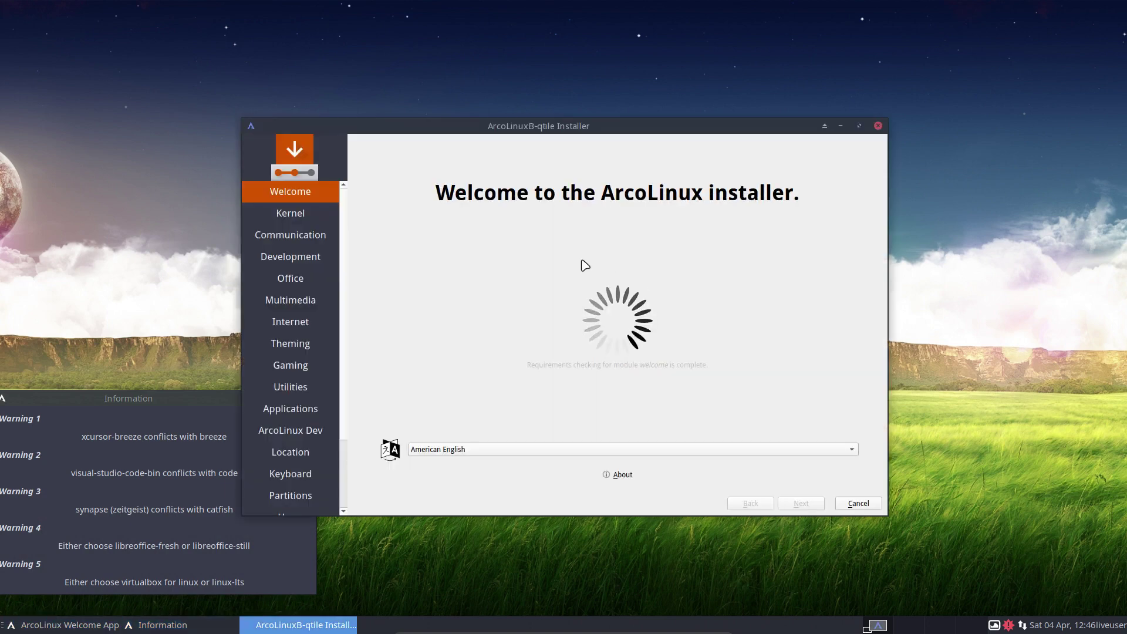
pyautogui.moveTo(604, 128); pyautogui.dragTo(658, 95)
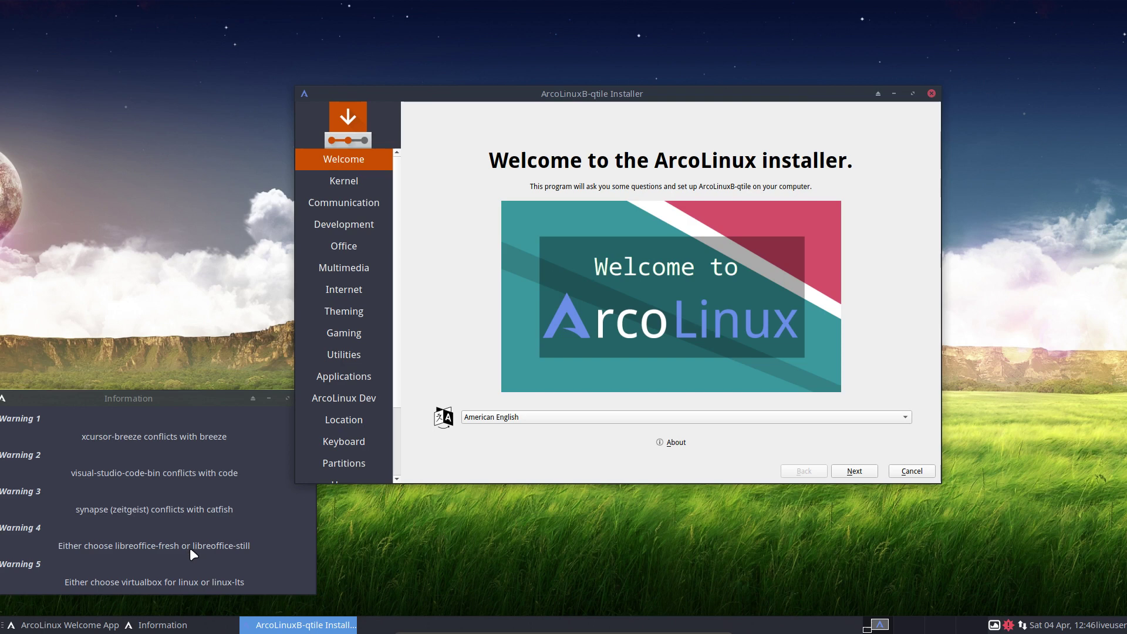
pyautogui.click(679, 445)
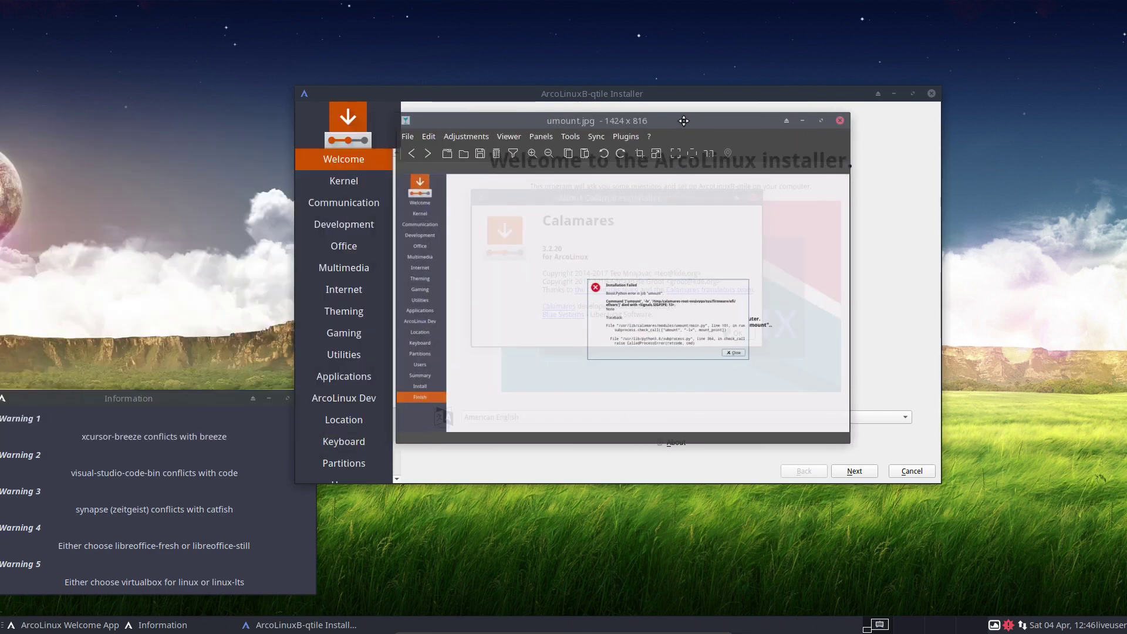
pyautogui.doubleClick(684, 119)
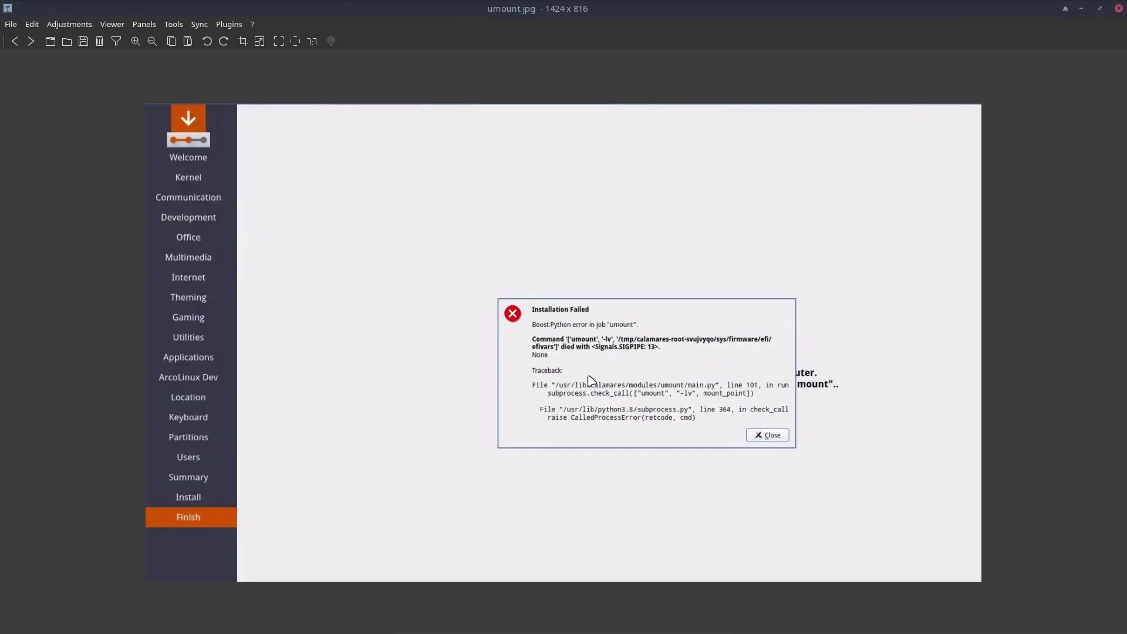
pyautogui.scroll(1, 587, 376)
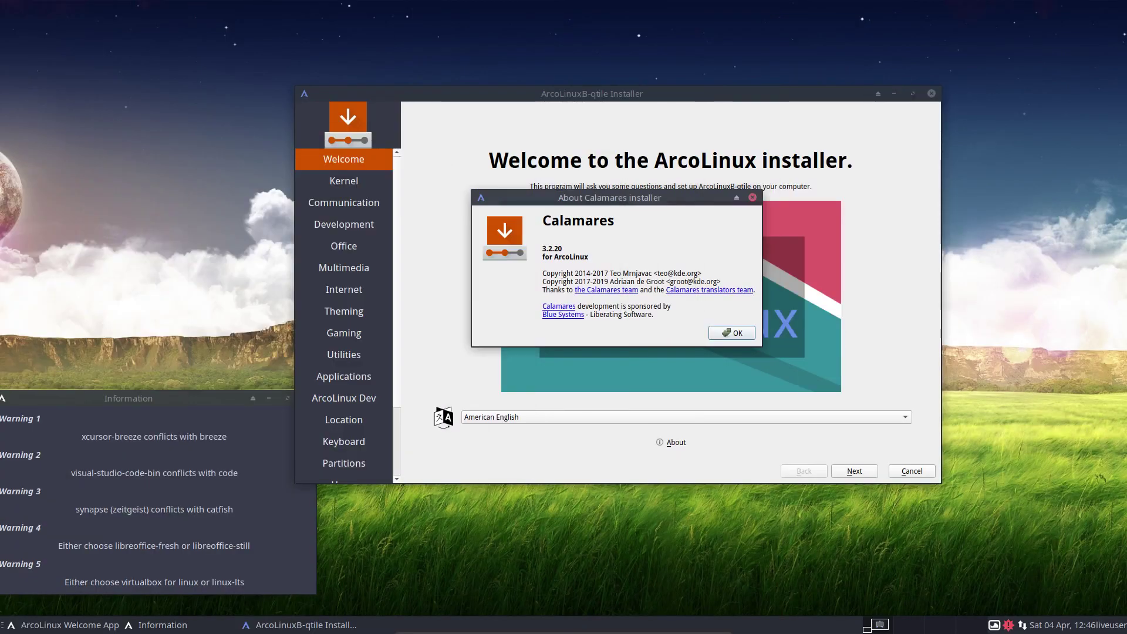
# - Close the About dialog and advance to the Kernel page with its kernel and microcode options
pyautogui.click(733, 333)
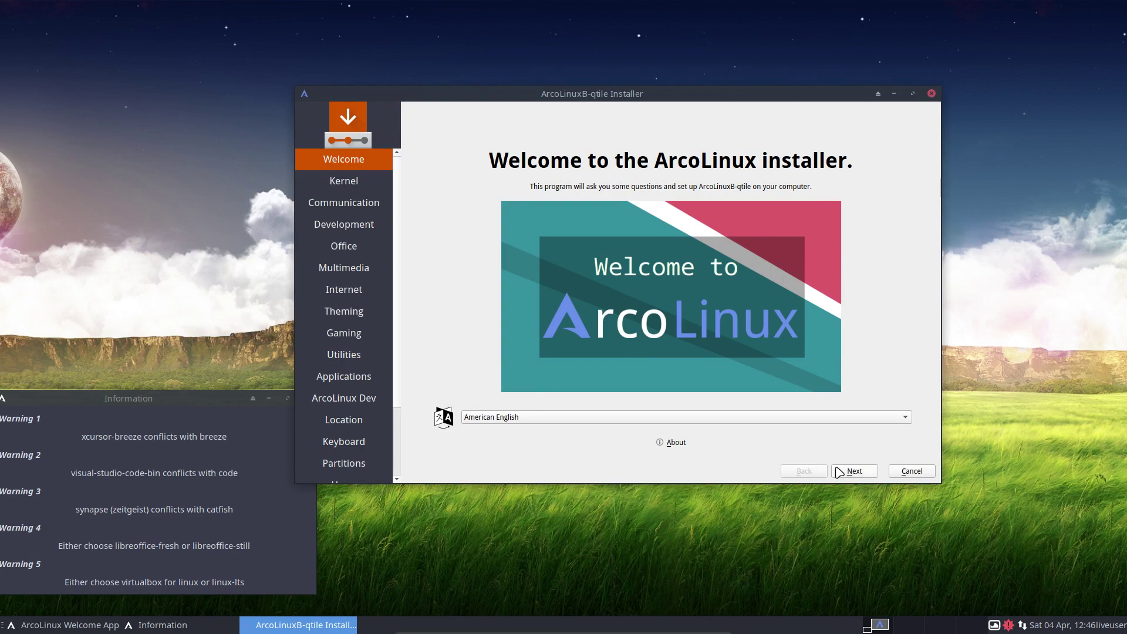
pyautogui.click(852, 472)
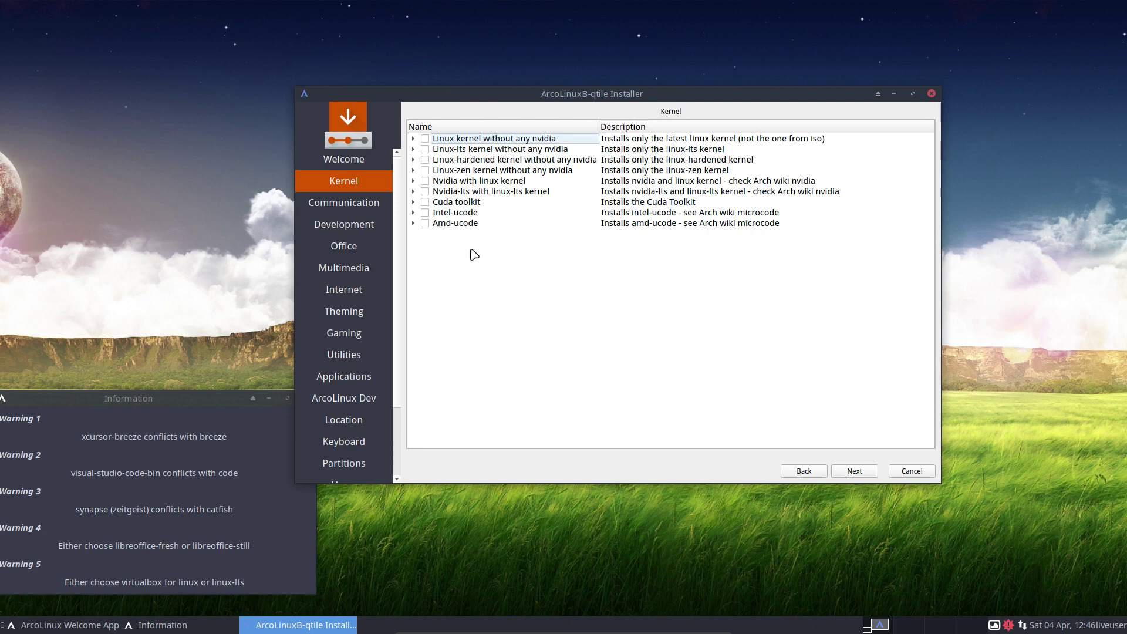
# - Advance to Communication, expand its package group and select the arcolinux-teamviewer entry
pyautogui.click(860, 470)
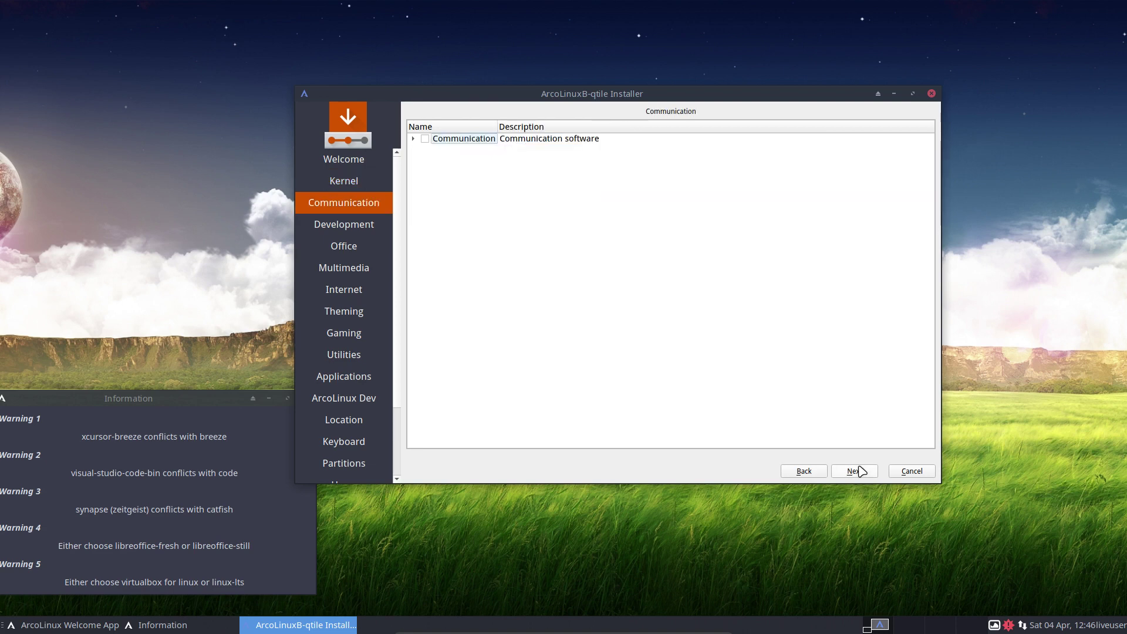
pyautogui.click(413, 138)
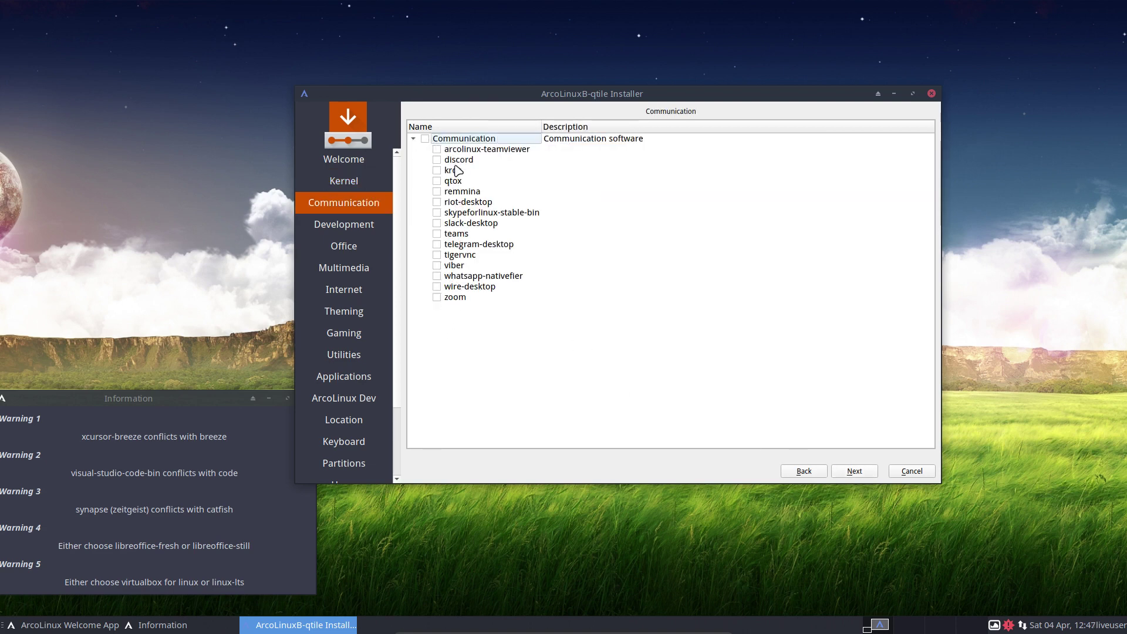
pyautogui.click(494, 153)
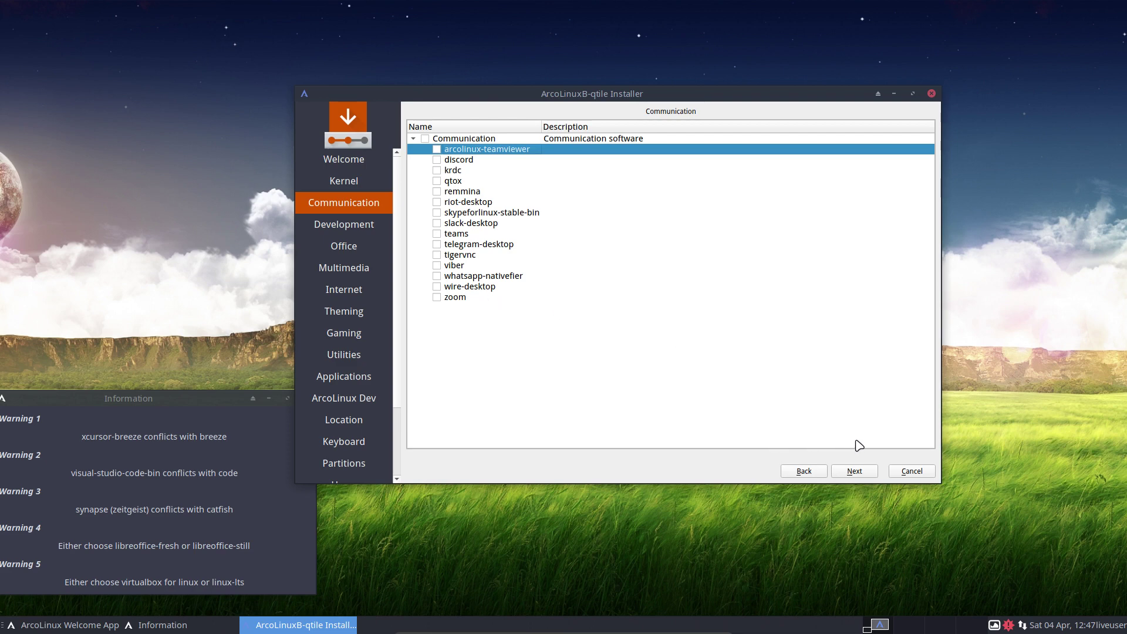
# - Review the Development group's conflicting code and visual-studio-code-bin packages, then continue to Office with nothing ticked
pyautogui.click(859, 465)
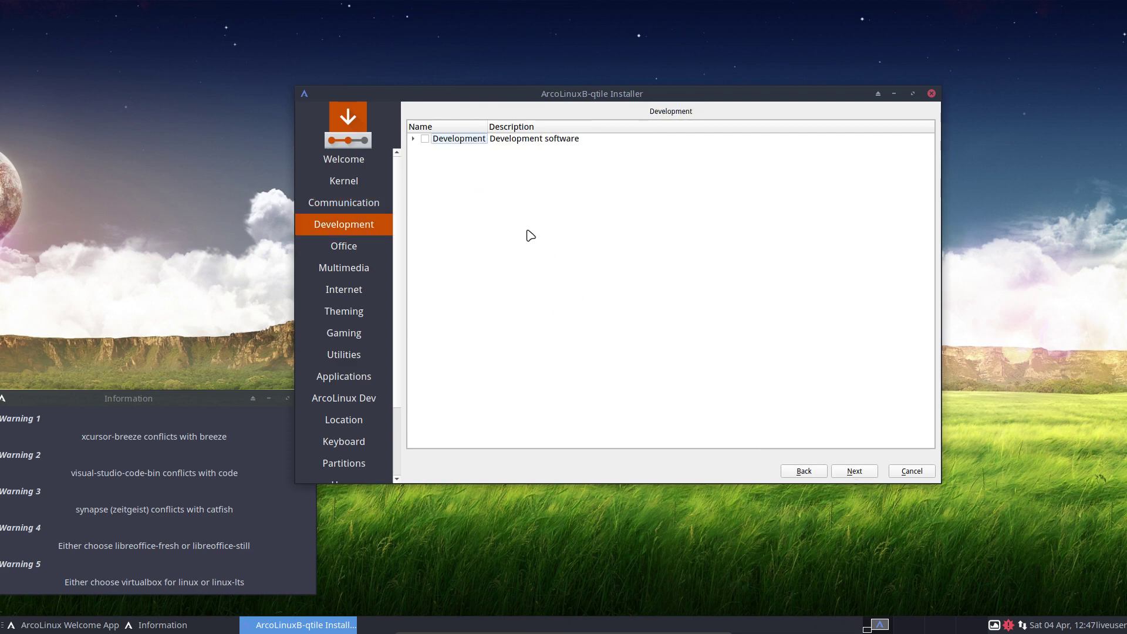
pyautogui.click(413, 140)
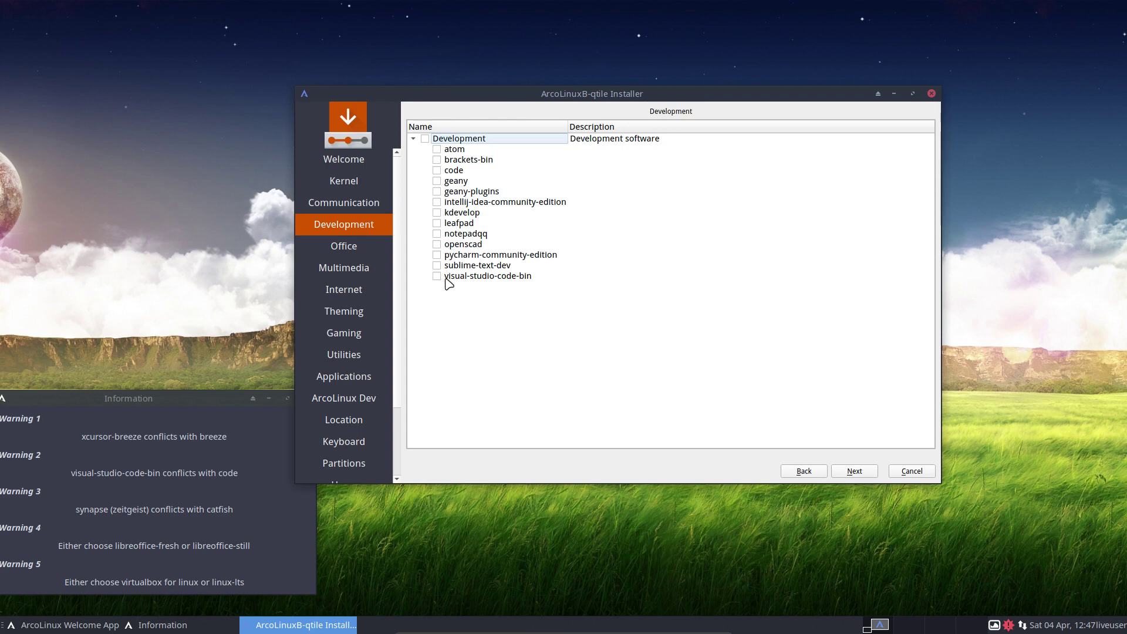
pyautogui.click(468, 276)
pyautogui.click(473, 171)
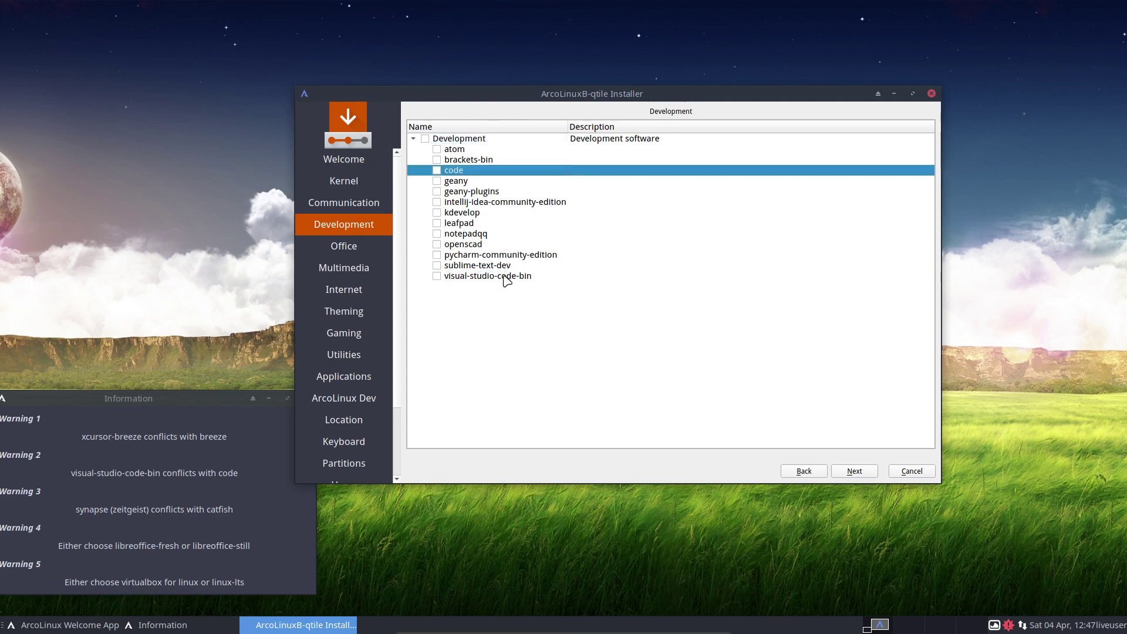
pyautogui.click(503, 276)
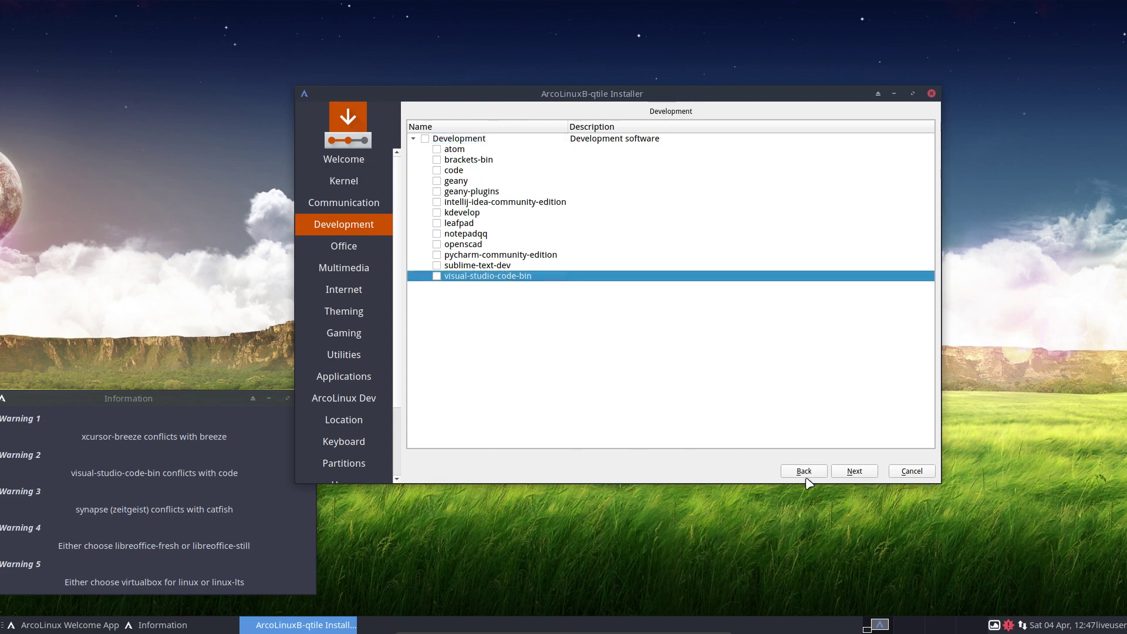
pyautogui.click(851, 472)
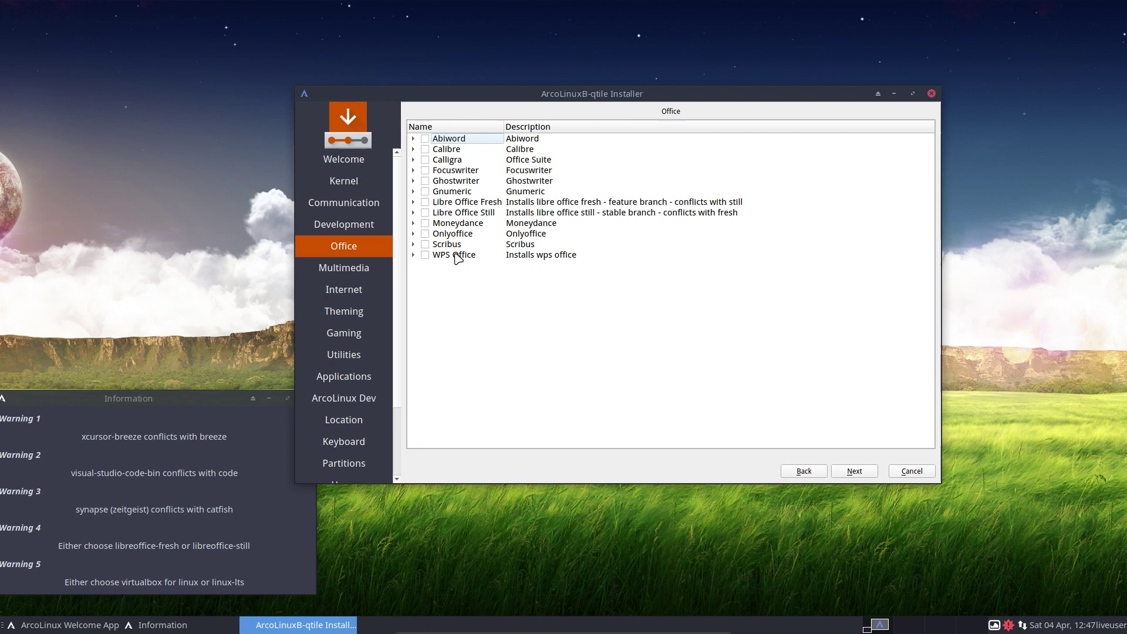
pyautogui.click(564, 203)
pyautogui.click(565, 212)
pyautogui.press('Up')
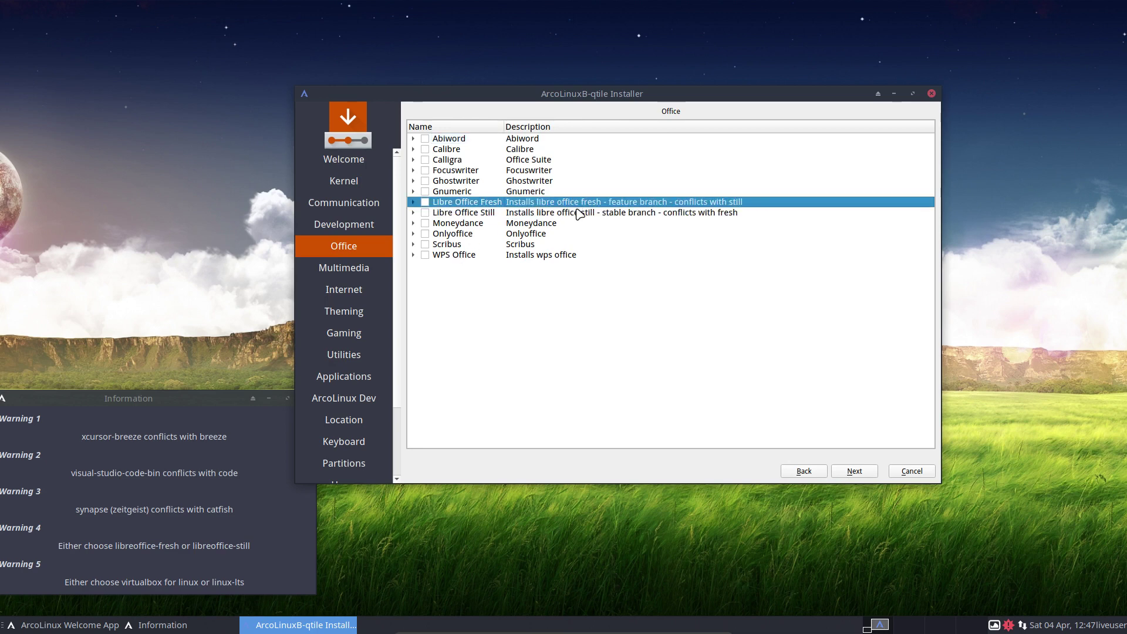
pyautogui.press('Down')
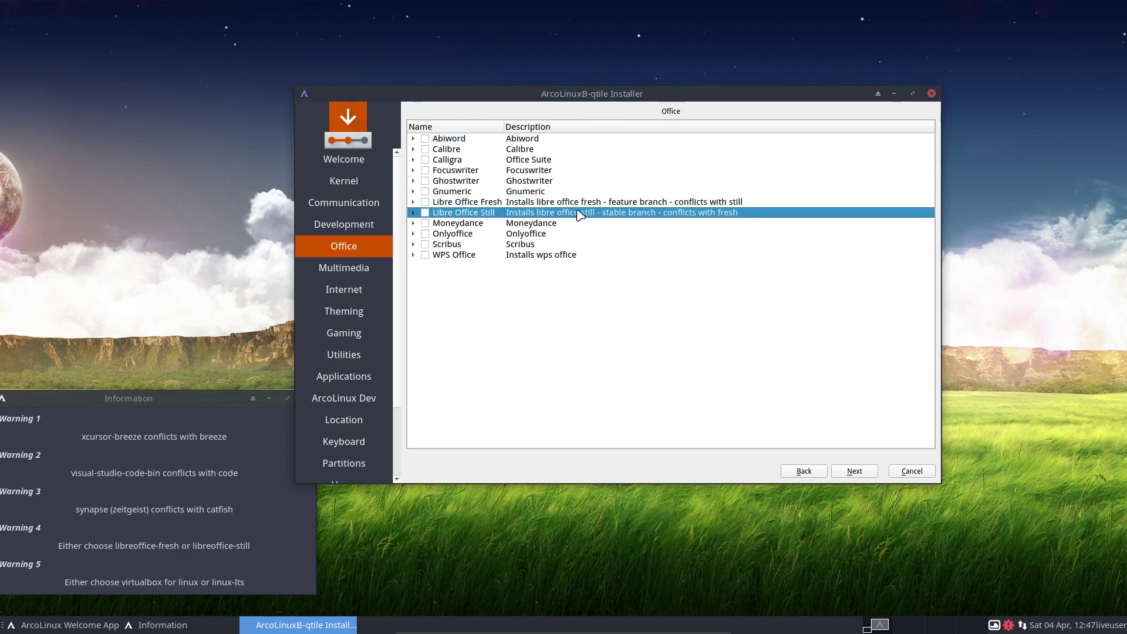
pyautogui.click(563, 202)
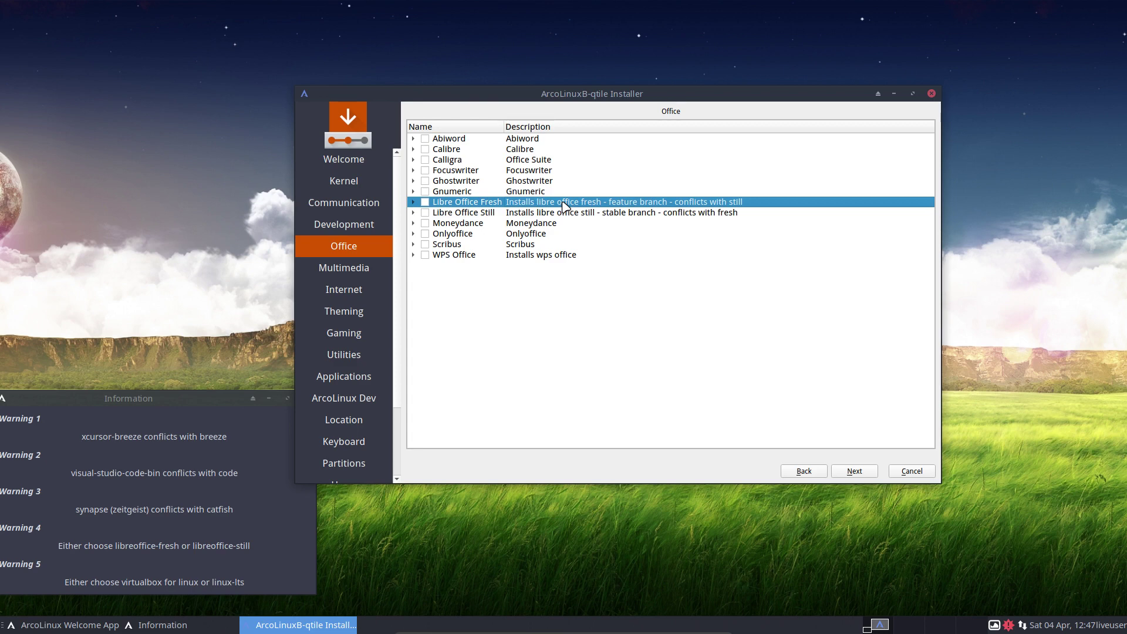
pyautogui.click(1008, 625)
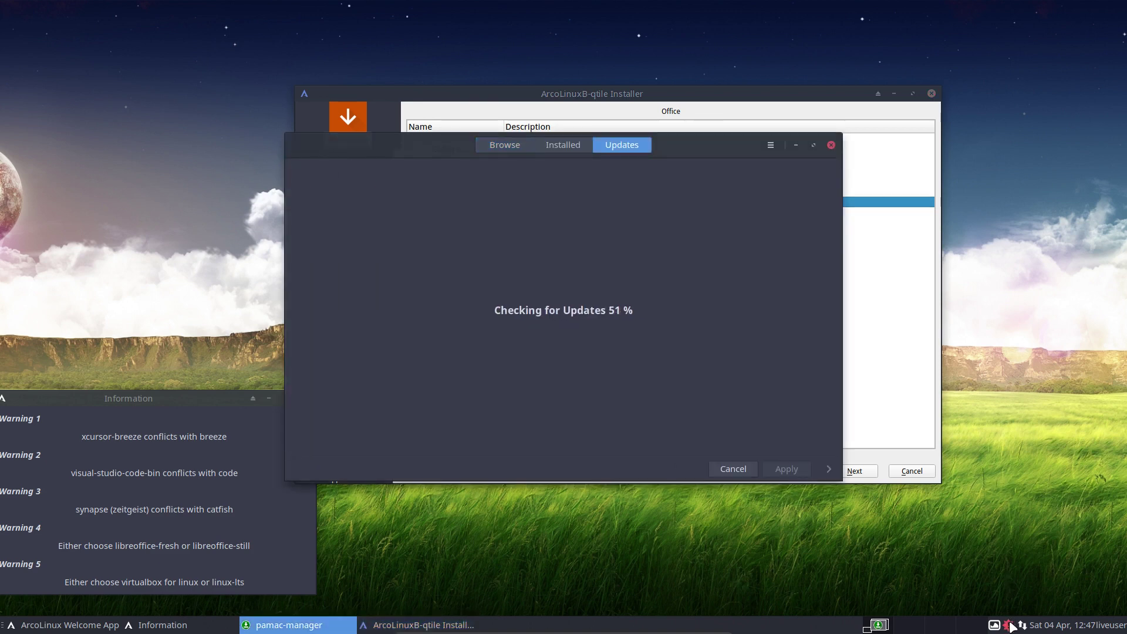
pyautogui.click(831, 145)
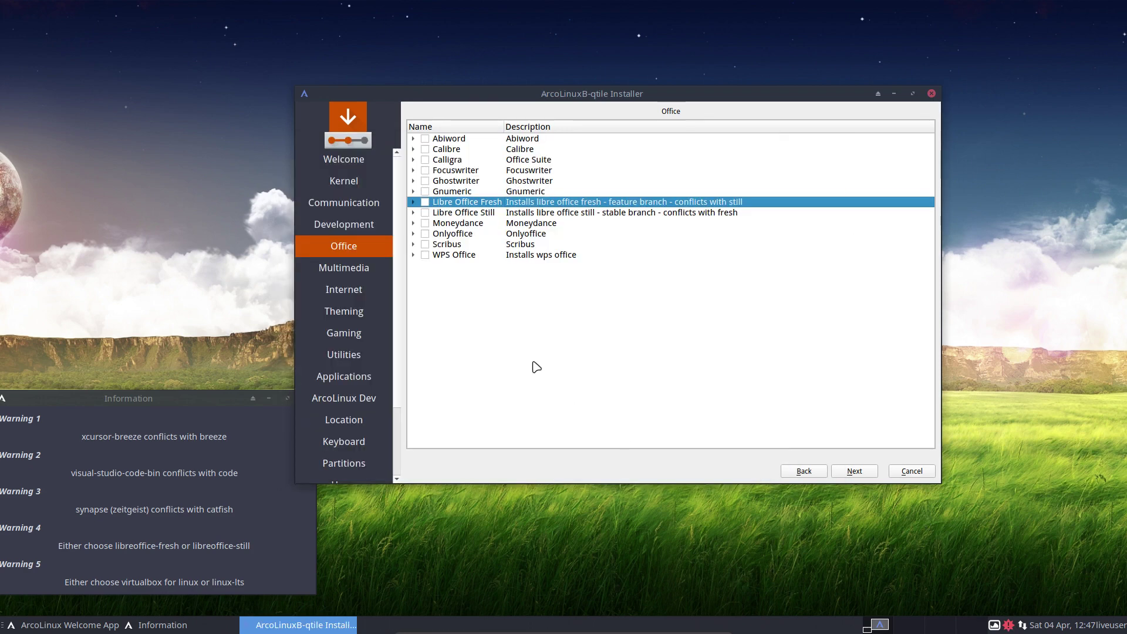
# - Browse the Multimedia, Internet and Theming package groups, including breeze, ticking nothing
pyautogui.click(866, 473)
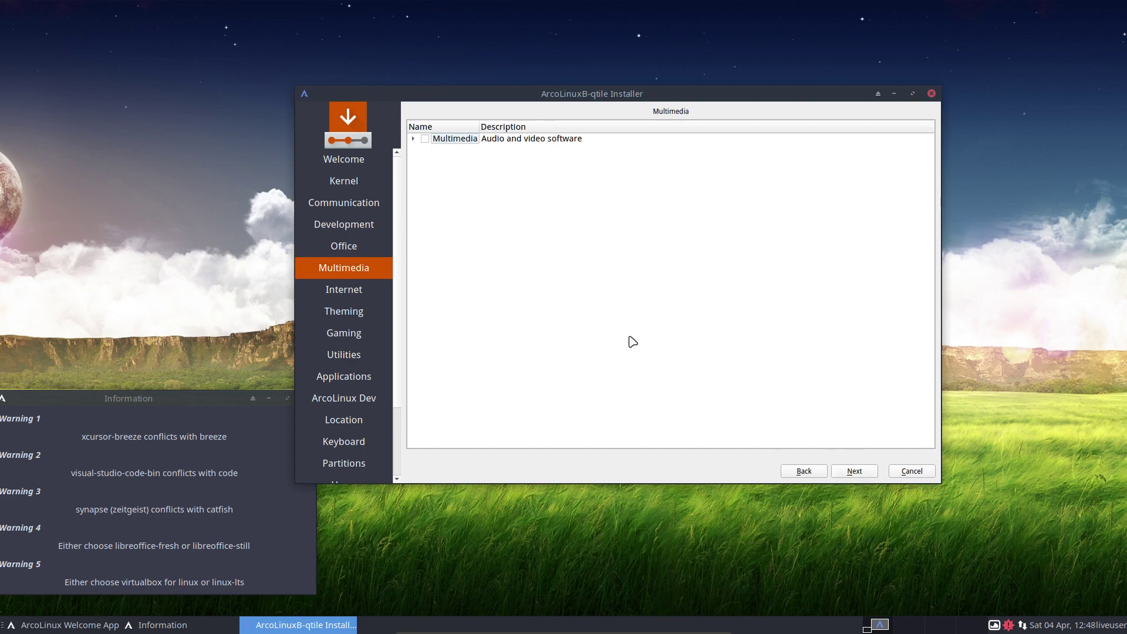
pyautogui.click(413, 139)
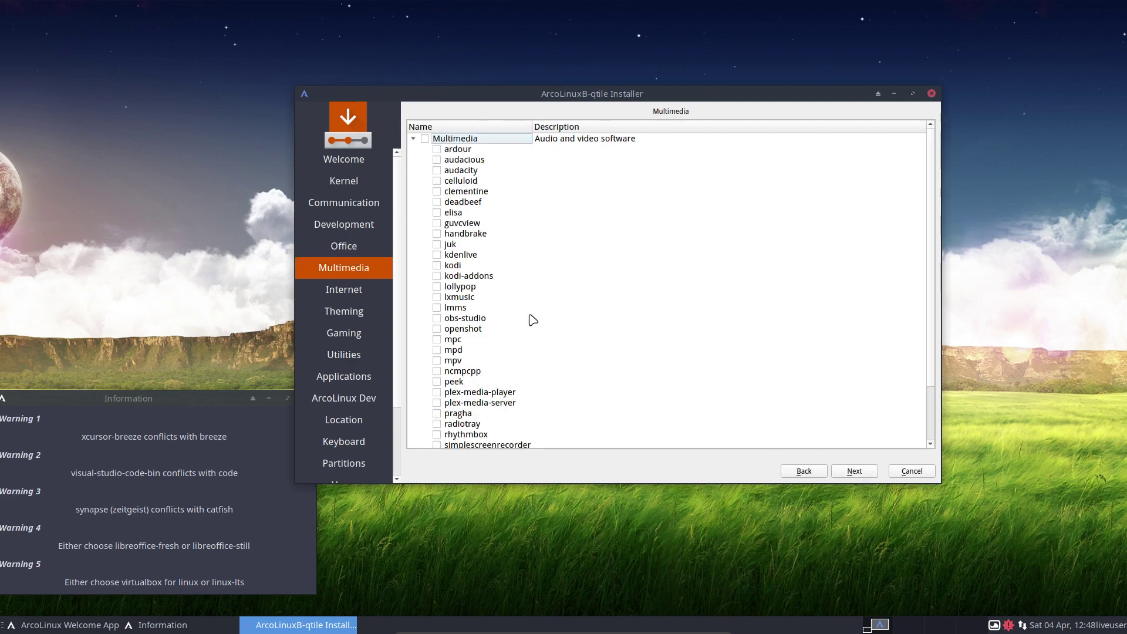
pyautogui.scroll(-2, 626, 367)
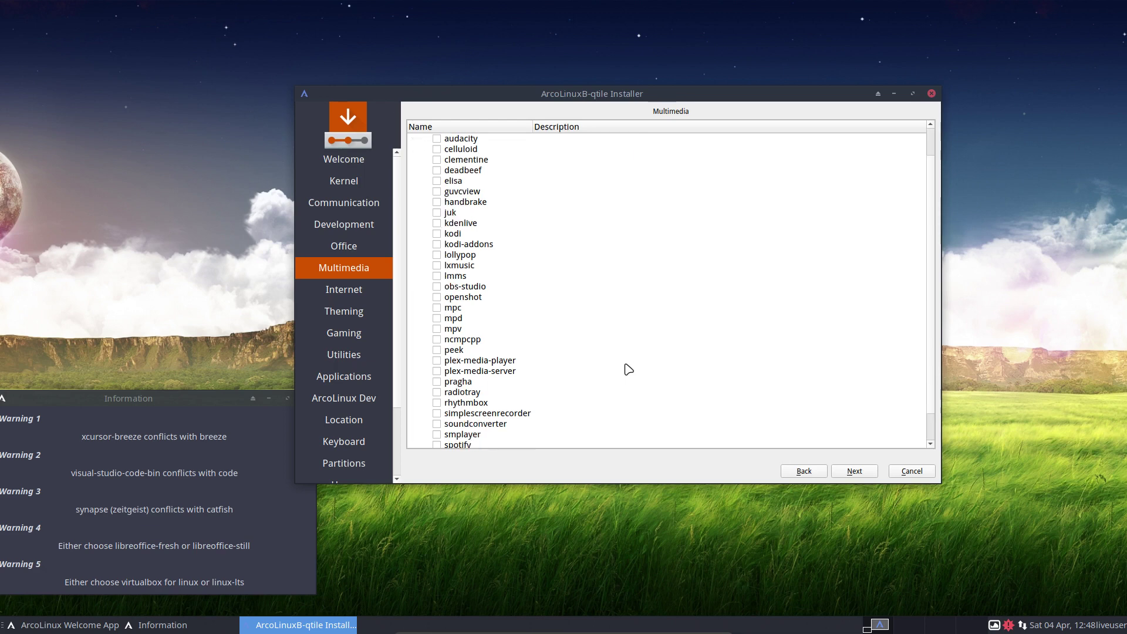
pyautogui.click(856, 471)
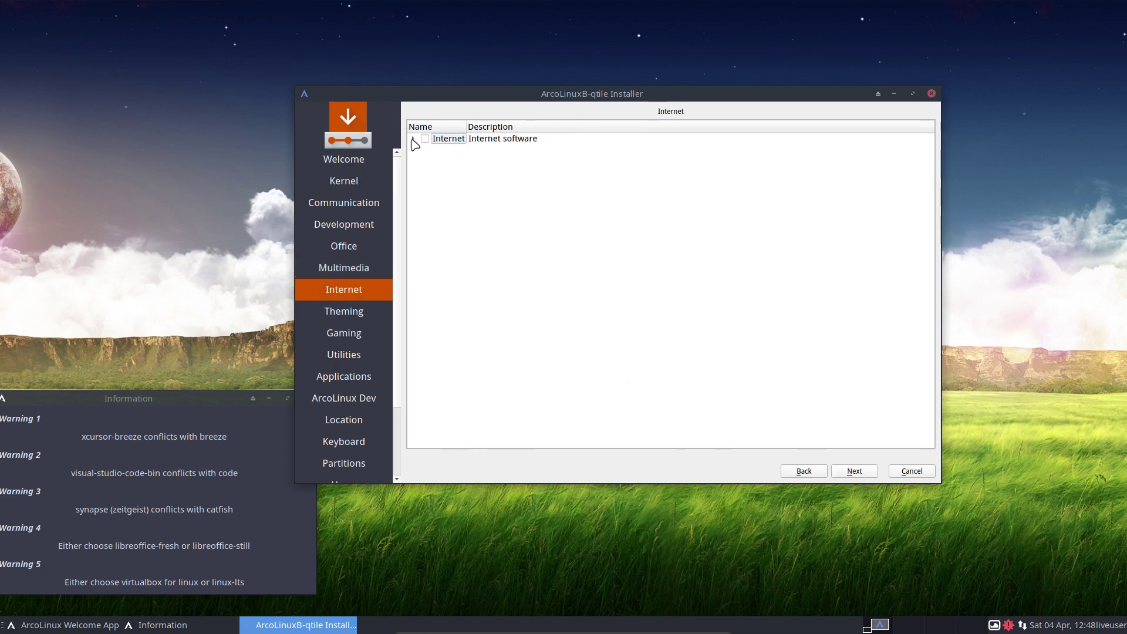
pyautogui.click(414, 139)
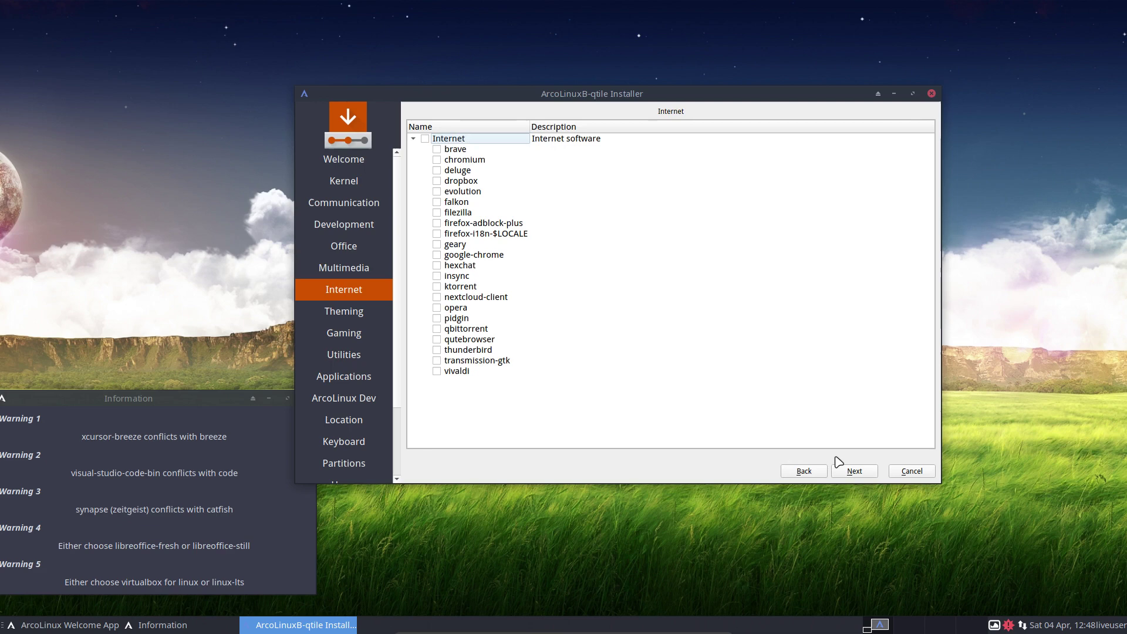
pyautogui.click(854, 470)
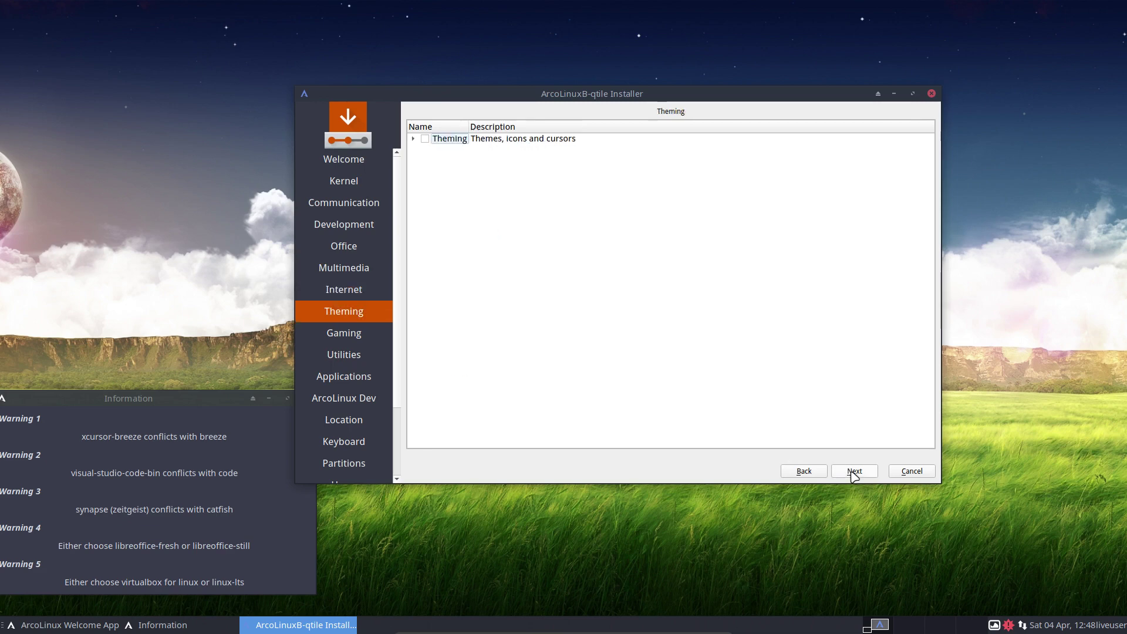
pyautogui.click(414, 139)
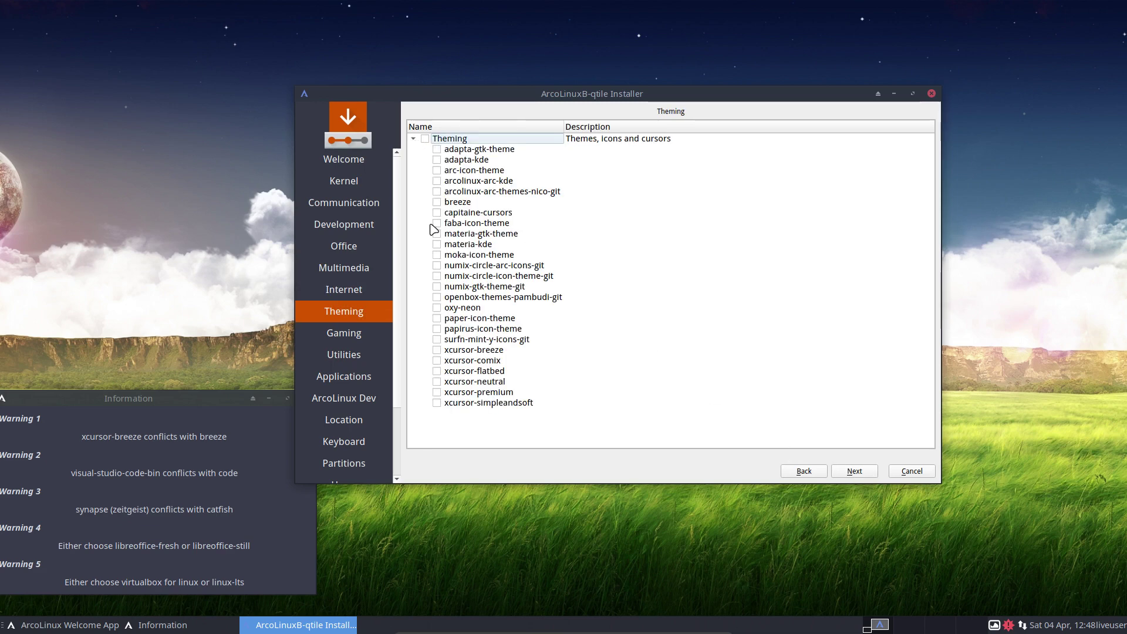
pyautogui.click(449, 202)
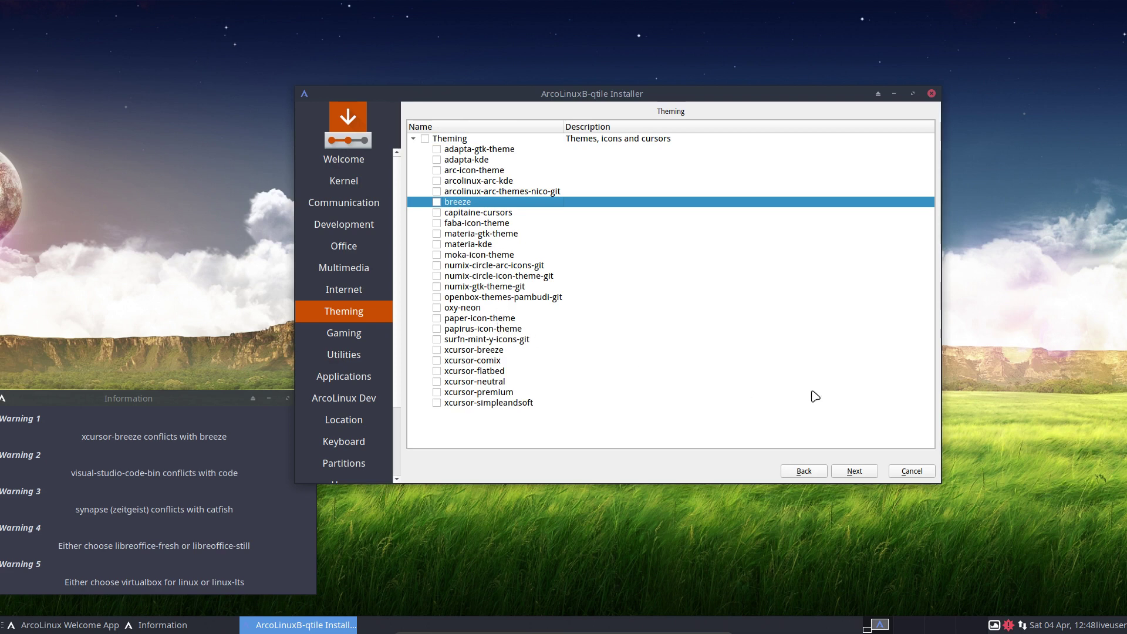
# - Browse the Gaming, Utilities and Applications groups (Fonts, Git, Fun, Password Manager) without ticking anything
pyautogui.click(854, 471)
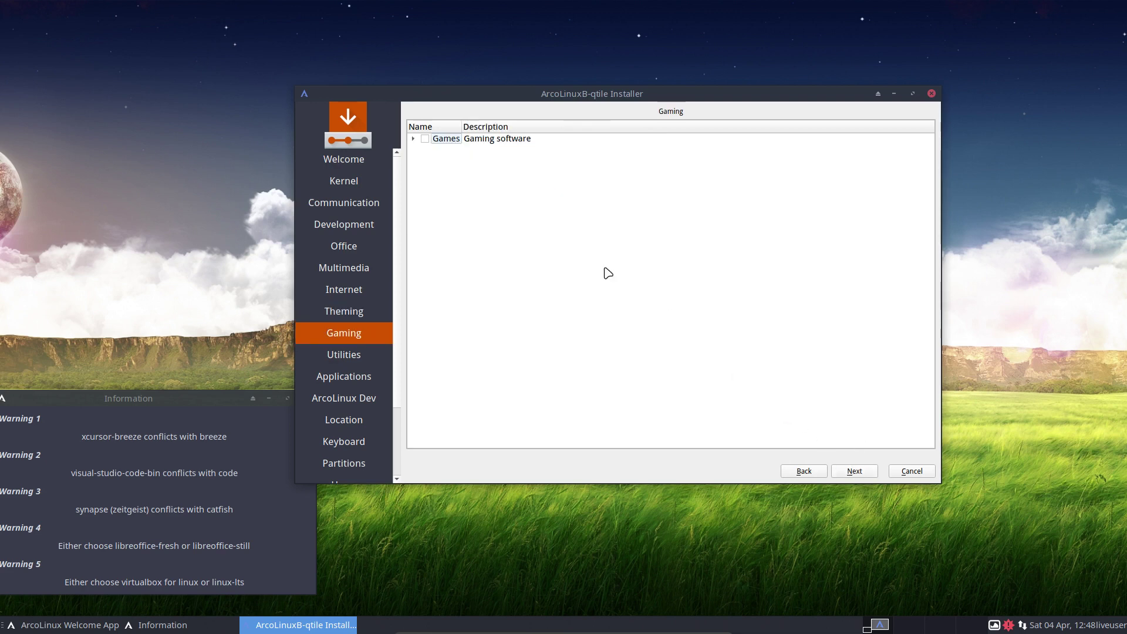
pyautogui.click(413, 140)
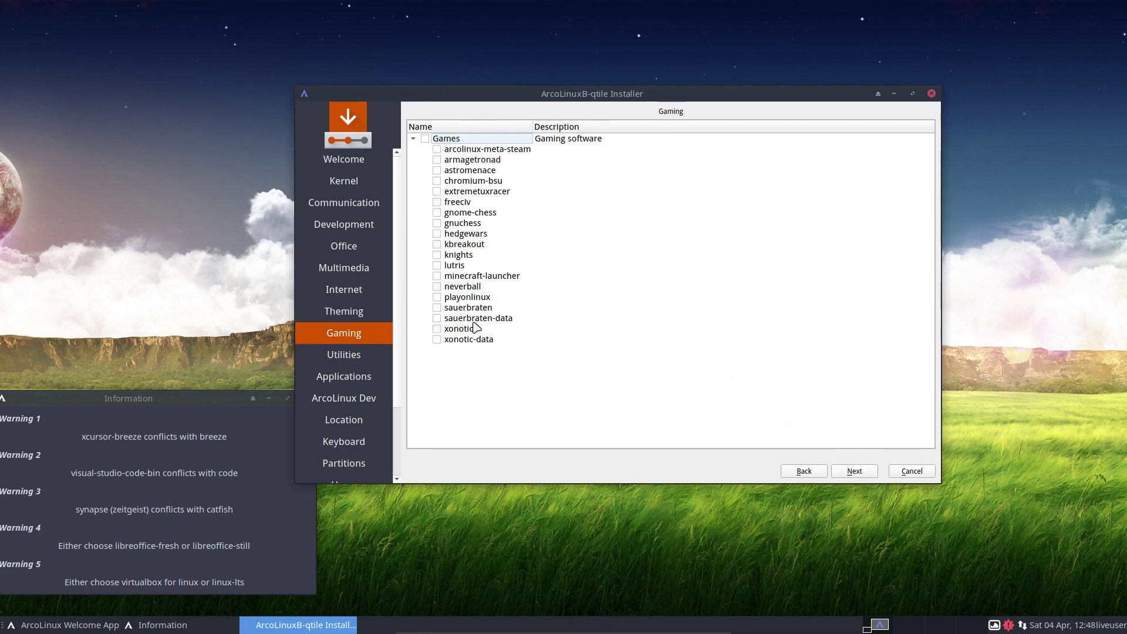
pyautogui.click(854, 470)
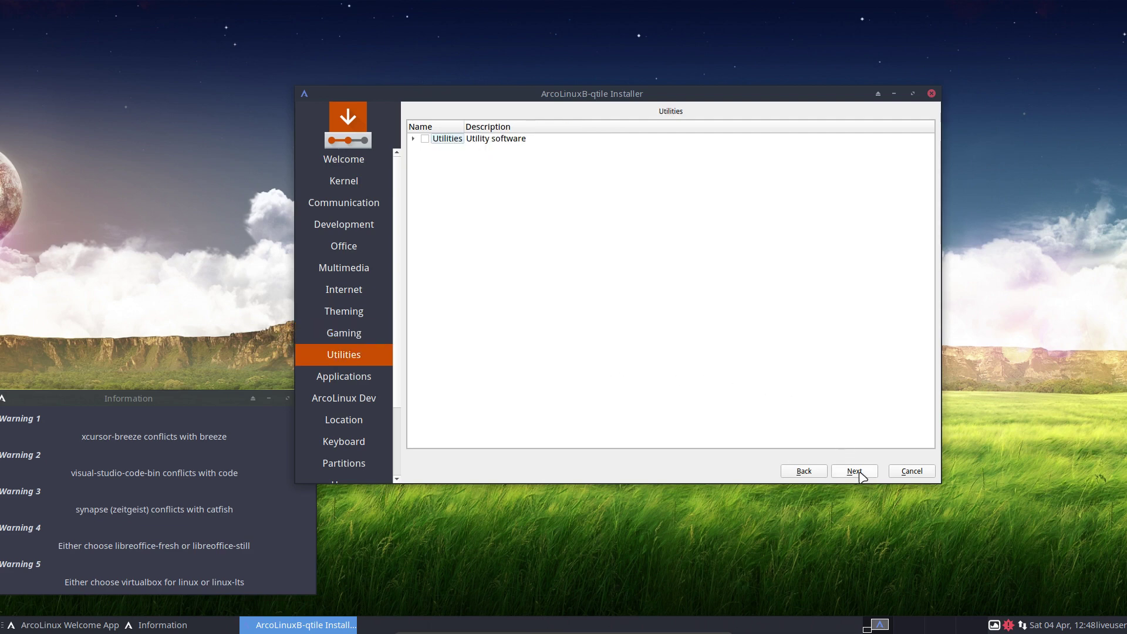
pyautogui.click(415, 140)
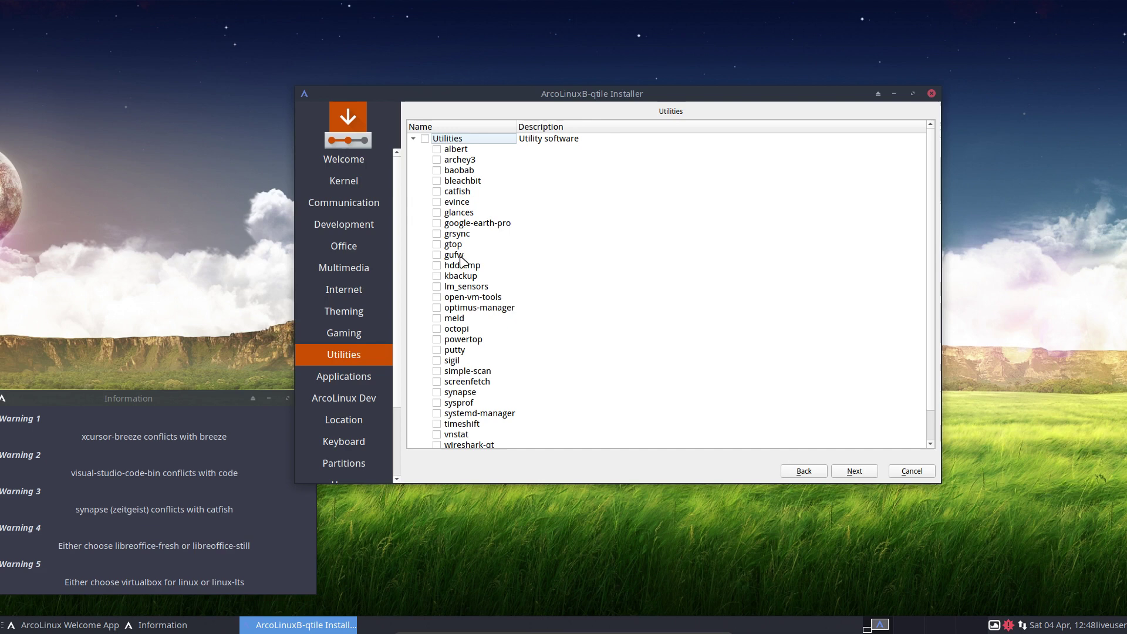
pyautogui.click(855, 472)
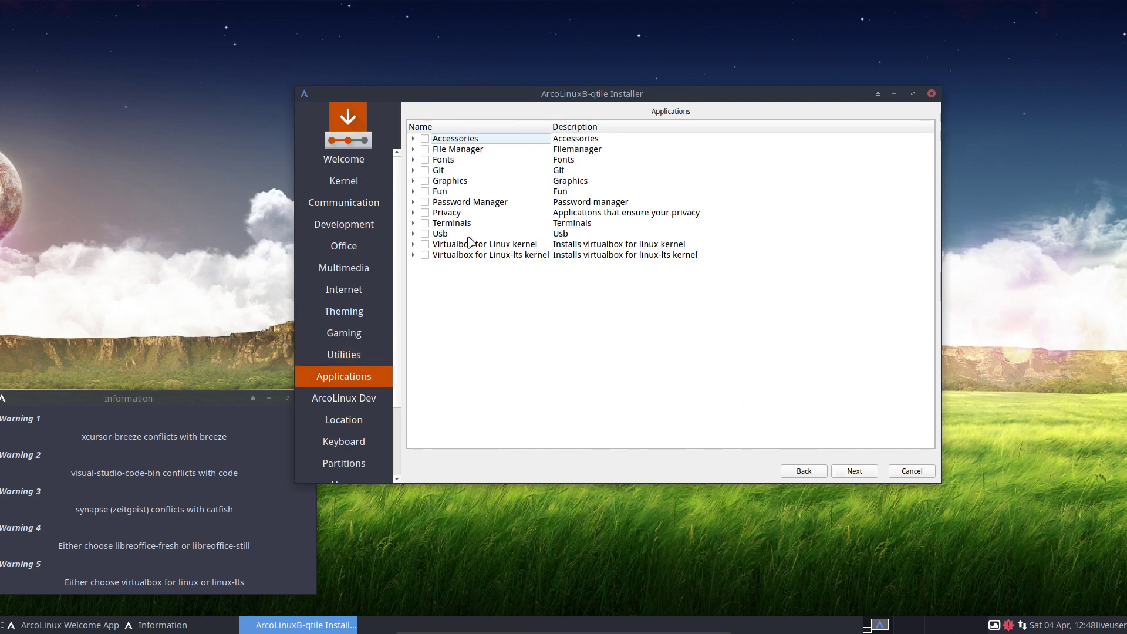
pyautogui.click(413, 160)
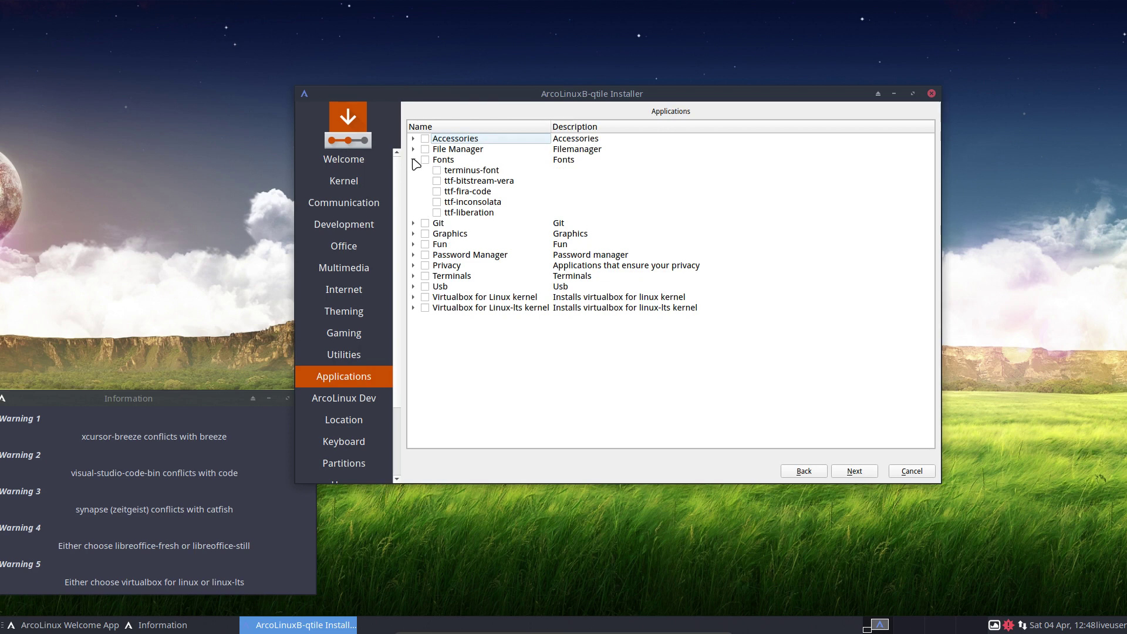
pyautogui.click(413, 223)
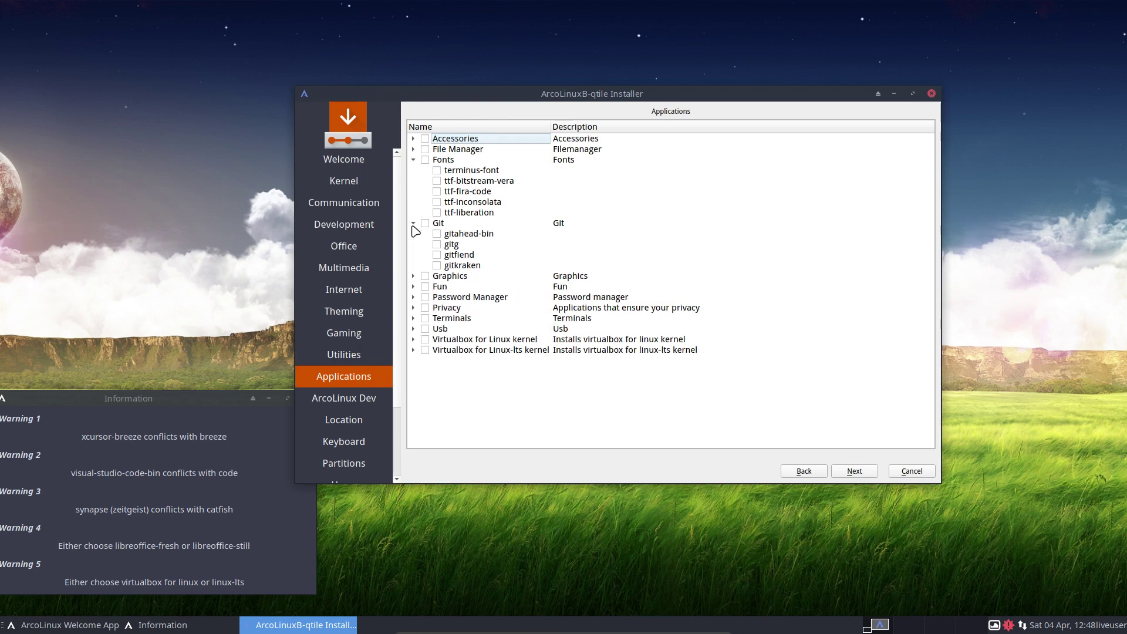
pyautogui.click(413, 286)
pyautogui.click(413, 309)
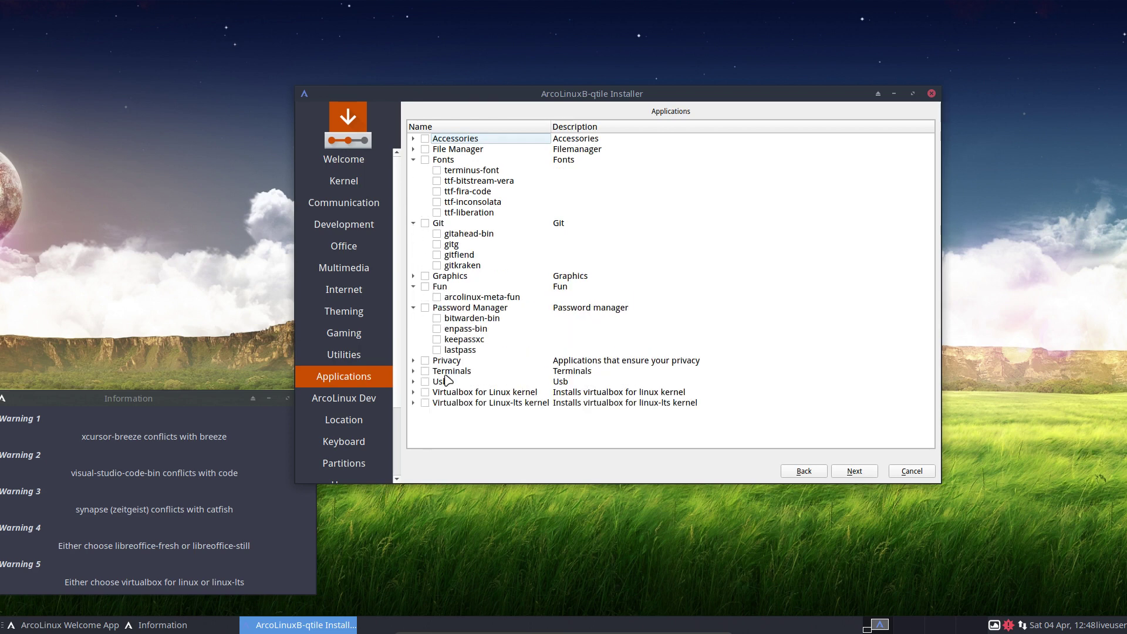
# - Expand the ArcoLinux Dev group, tick all its packages, then untick them again
pyautogui.click(854, 472)
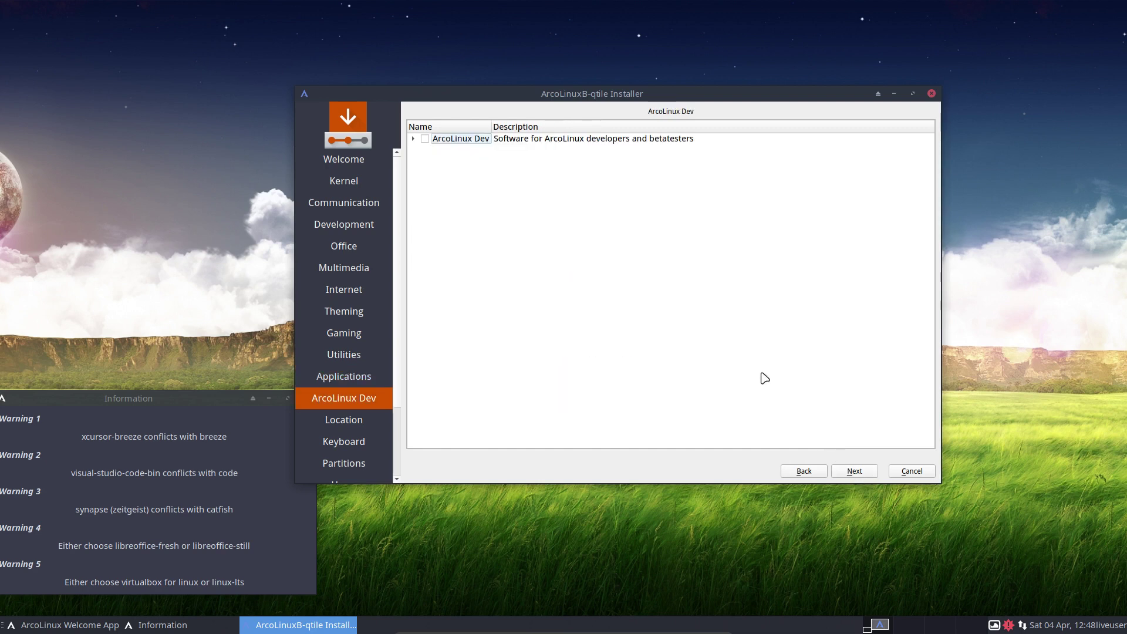
pyautogui.click(413, 139)
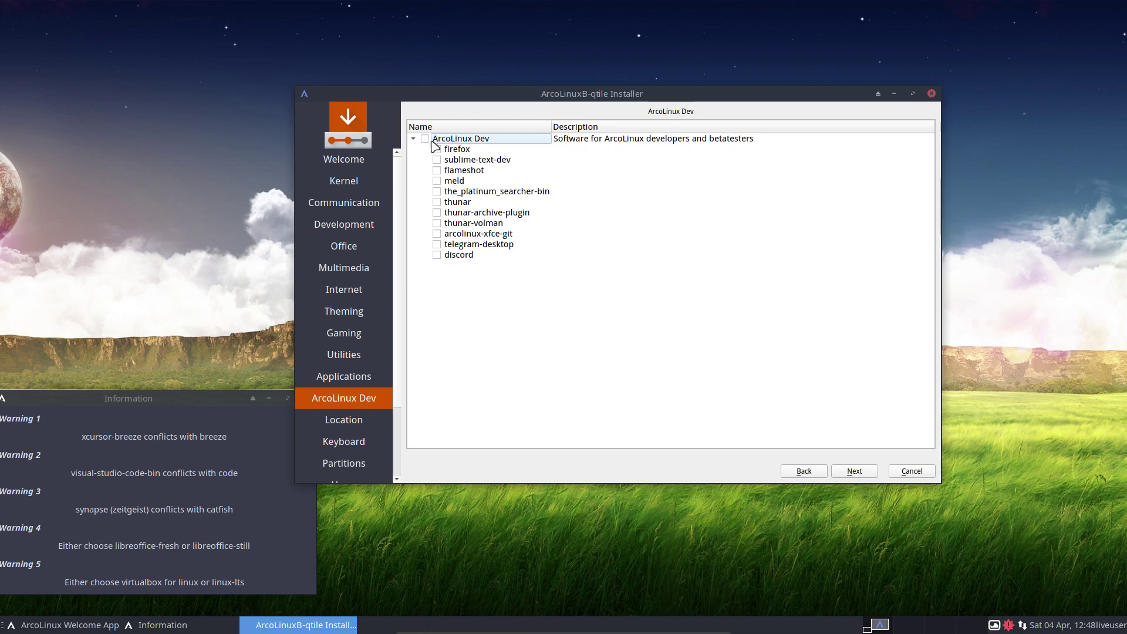
pyautogui.click(425, 138)
pyautogui.click(424, 139)
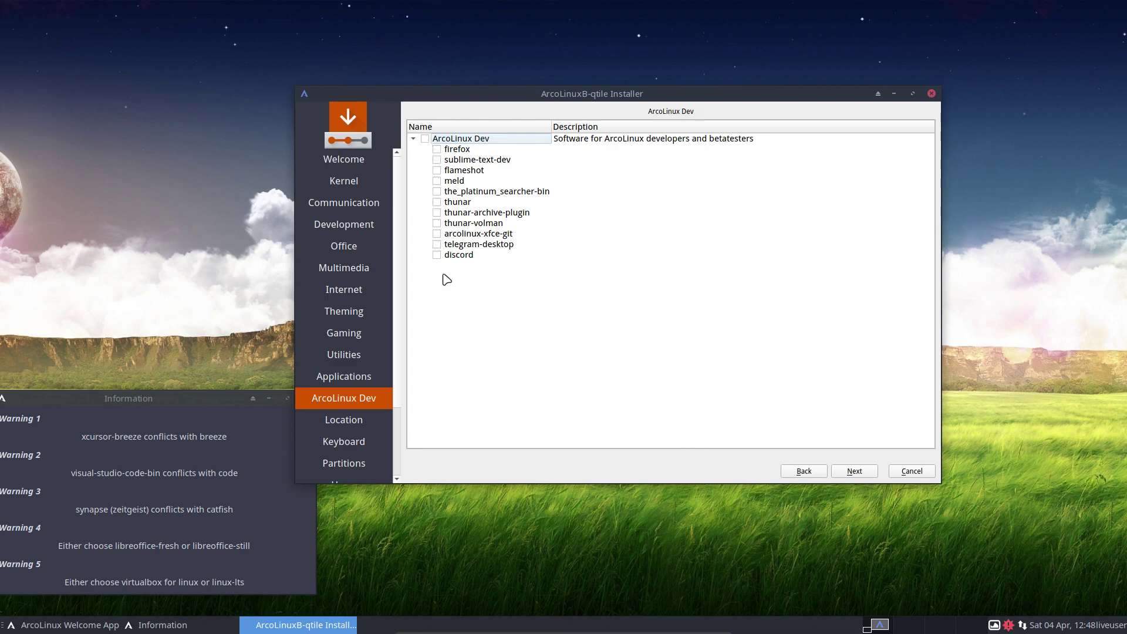
# - Accept the Europe/Brussels time zone and Belgian keyboard layout
pyautogui.click(862, 471)
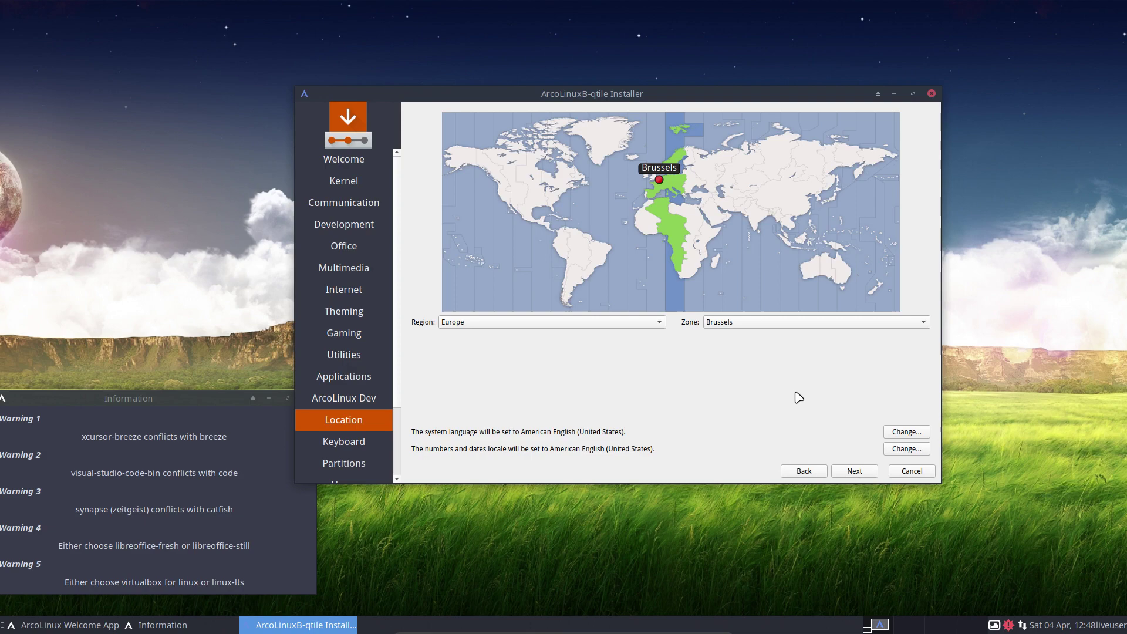
pyautogui.click(852, 472)
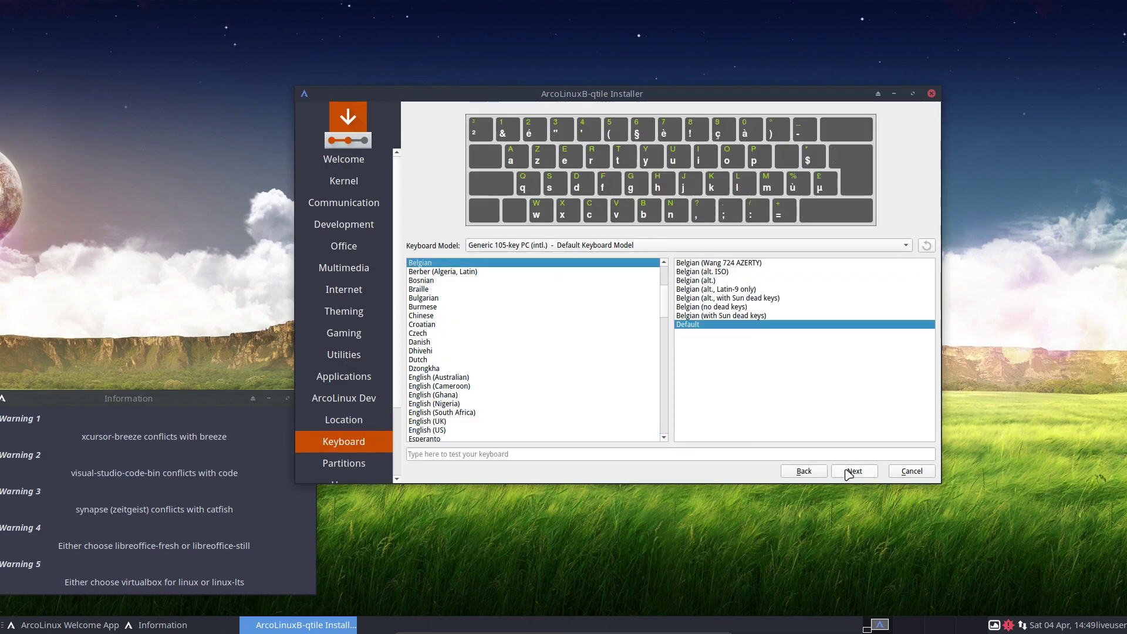
pyautogui.click(853, 472)
# - Choose Erase disk with No Swap and system encryption turned off
pyautogui.click(476, 145)
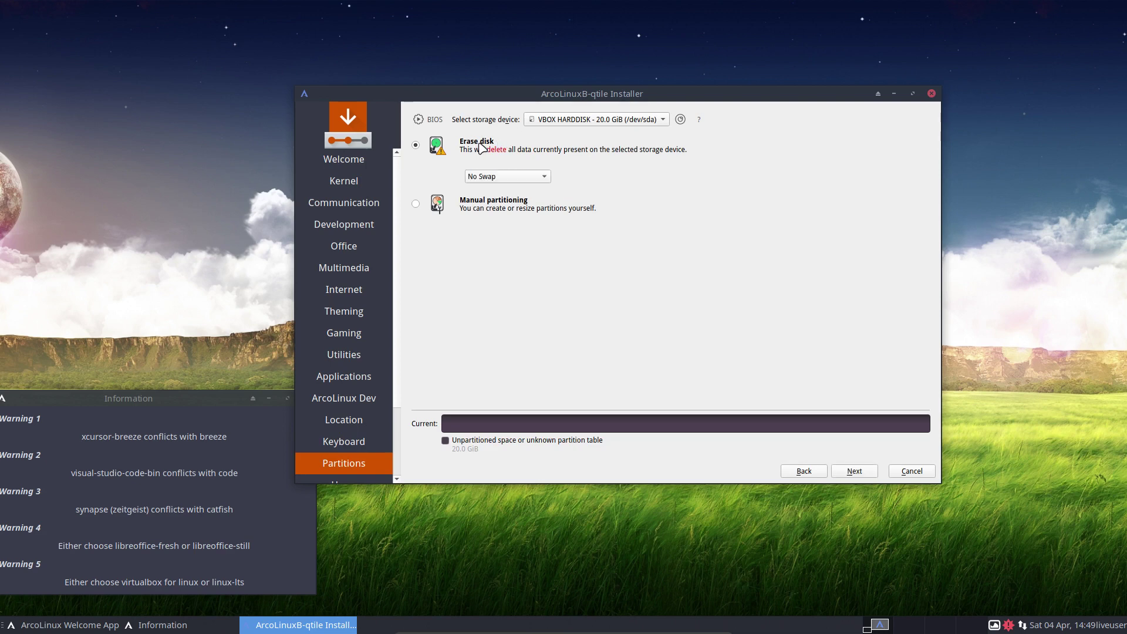
pyautogui.click(498, 177)
pyautogui.click(514, 264)
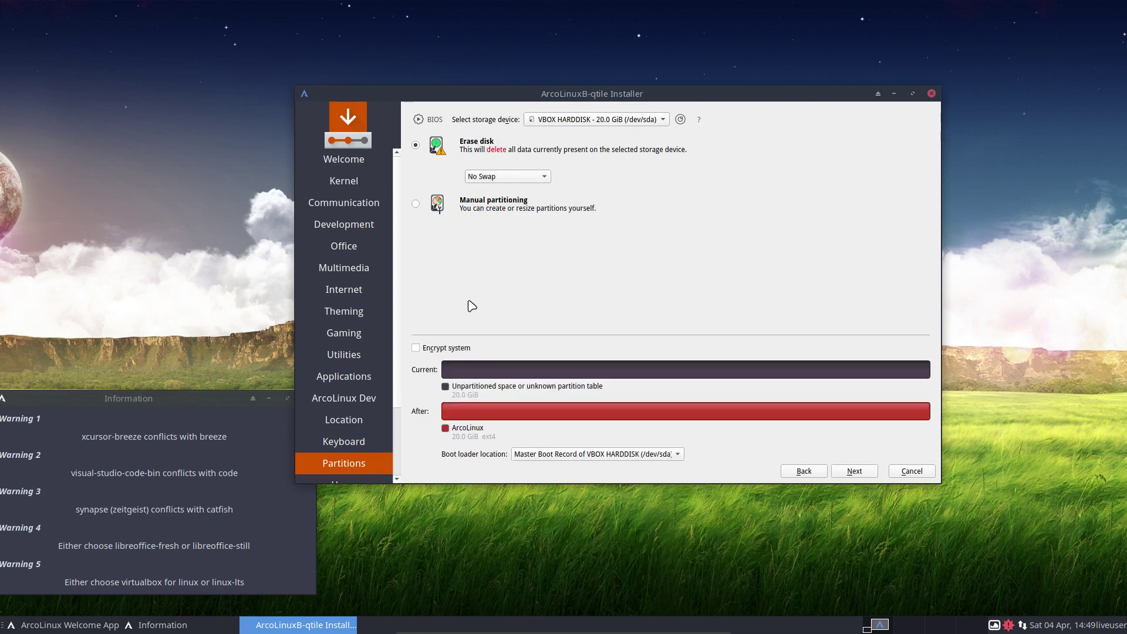
pyautogui.click(442, 350)
pyautogui.click(435, 351)
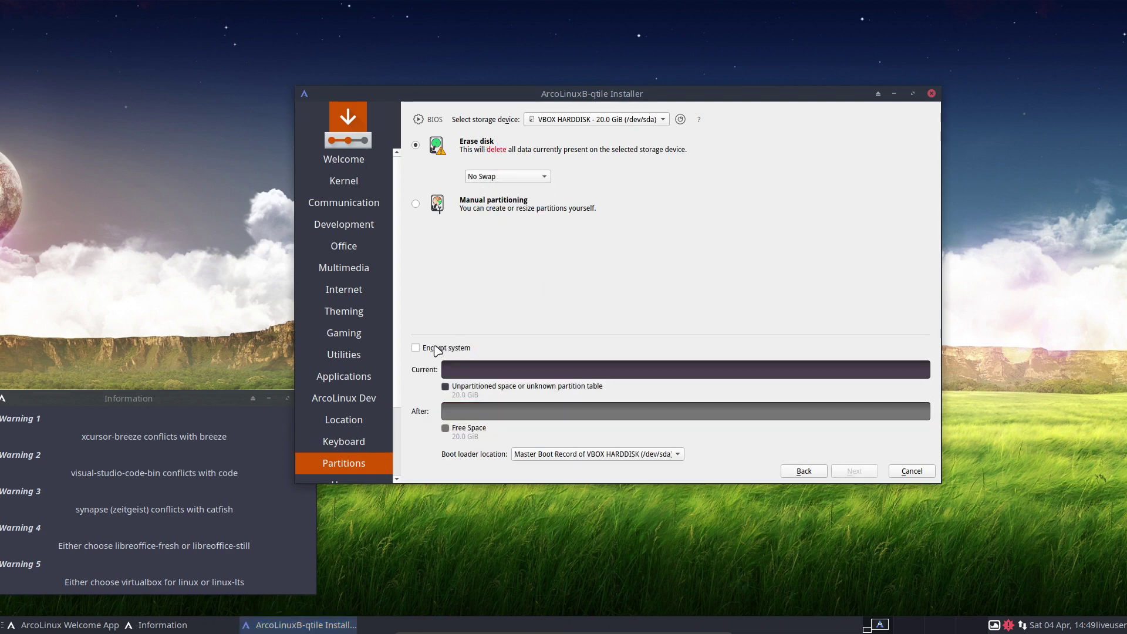
# - Try Manual partitioning, go back, reselect Erase disk and continue to the user account page
pyautogui.click(484, 205)
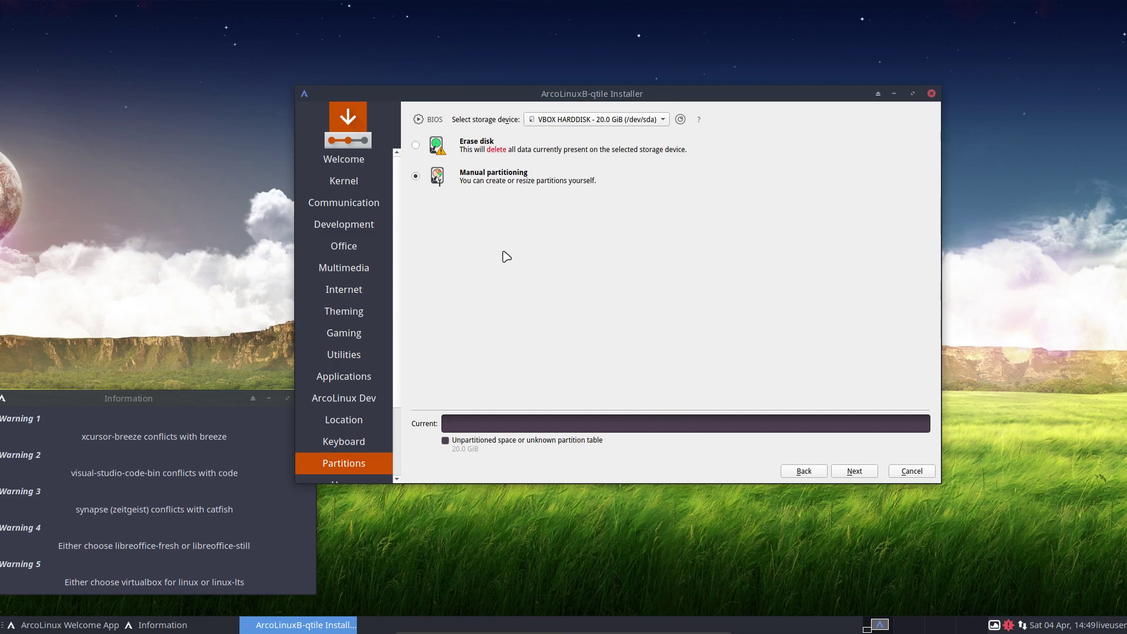
pyautogui.click(857, 473)
pyautogui.click(803, 470)
pyautogui.click(490, 148)
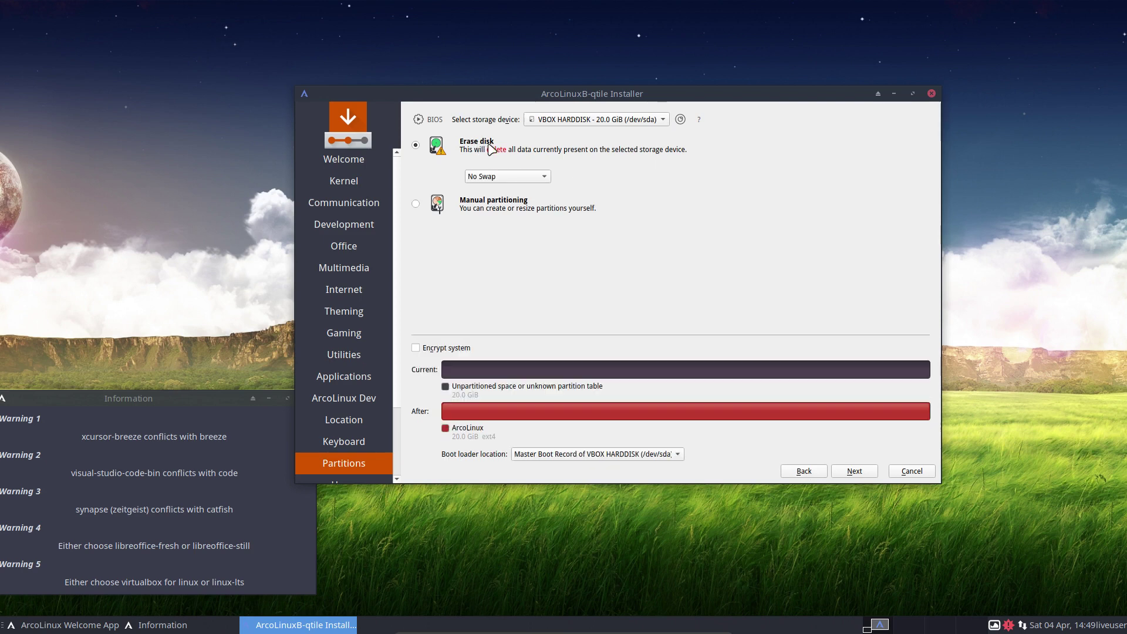
pyautogui.click(855, 471)
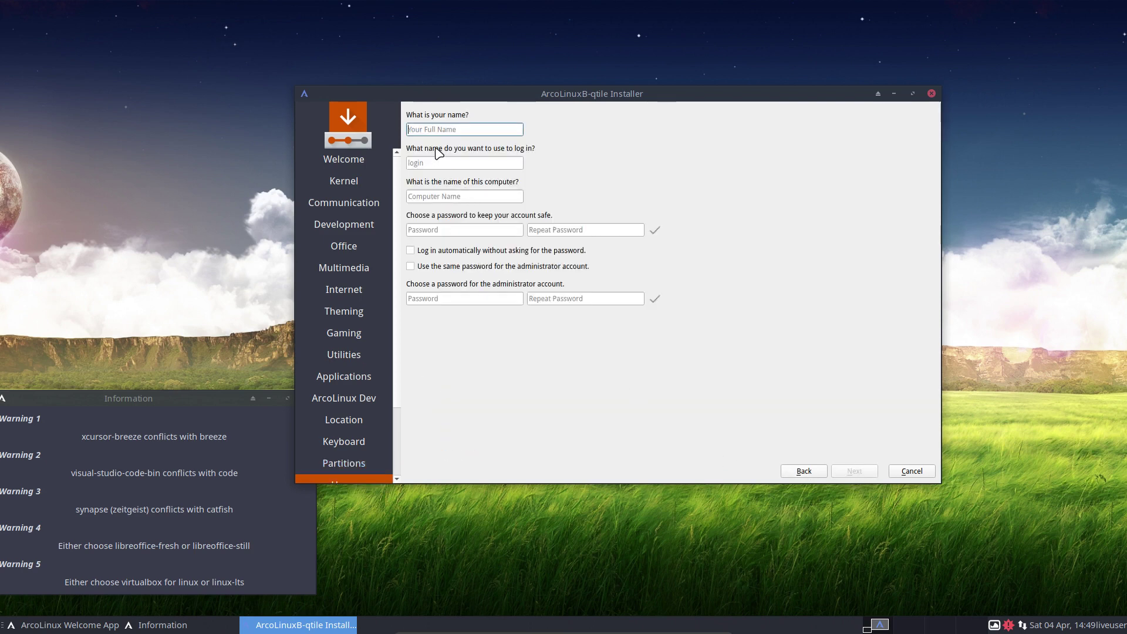
# - Fill in the user's name and password twice, share it with the administrator, and enable automatic login
pyautogui.write('erik')
pyautogui.press('Tab')
pyautogui.press('Tab')
pyautogui.press('Tab')
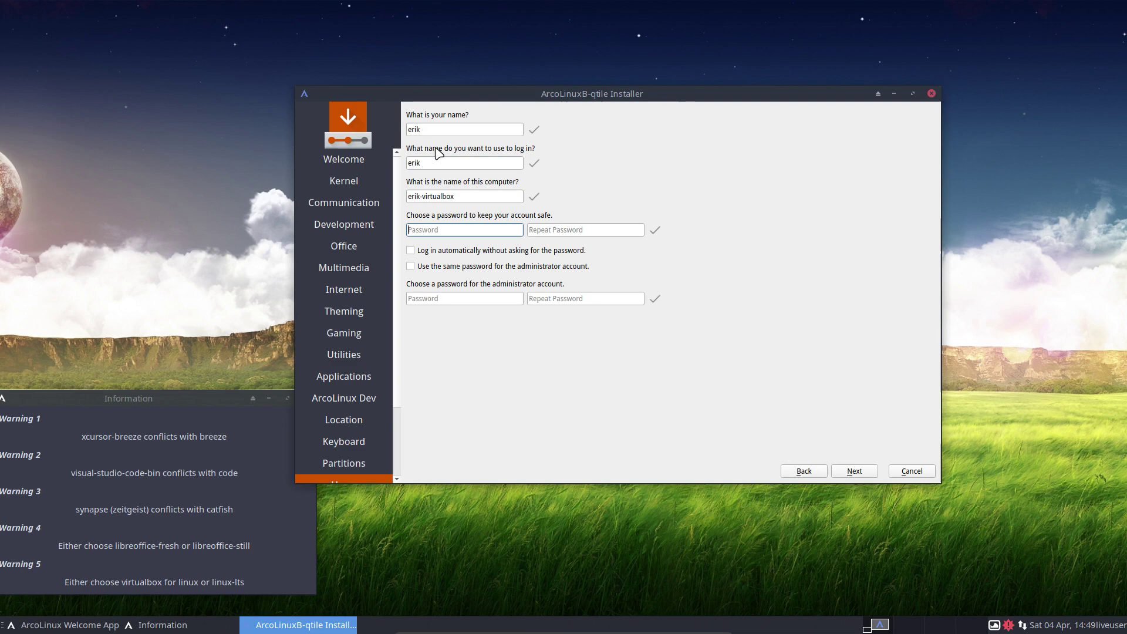
pyautogui.write('1234')
pyautogui.press('Tab')
pyautogui.write('1234')
pyautogui.press('Tab')
pyautogui.press('Tab')
pyautogui.press('space')
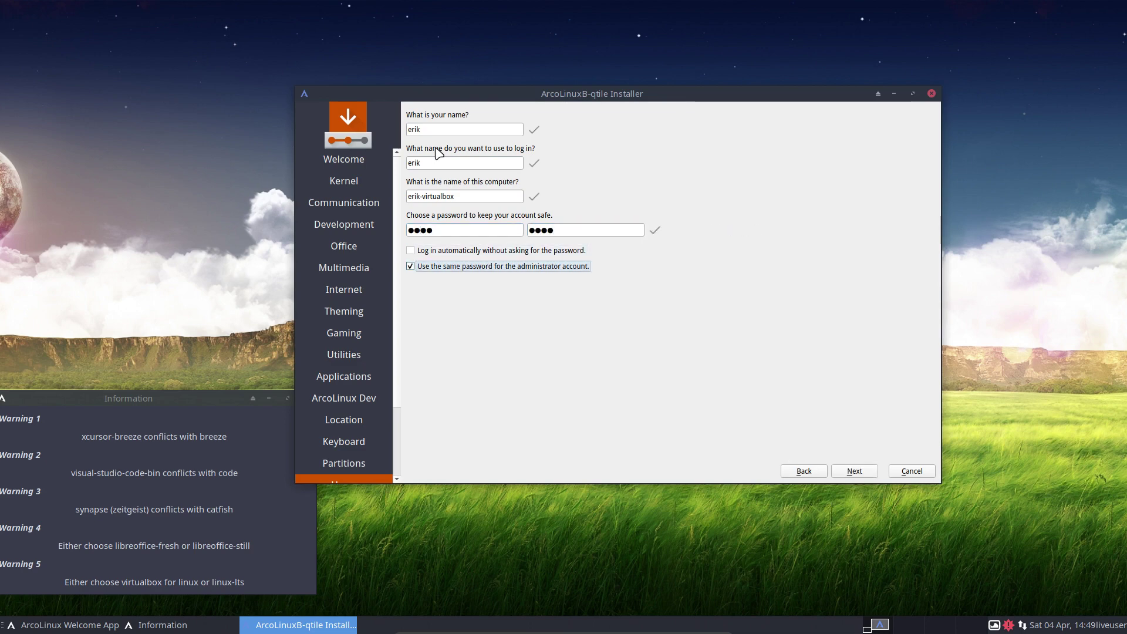
pyautogui.click(457, 251)
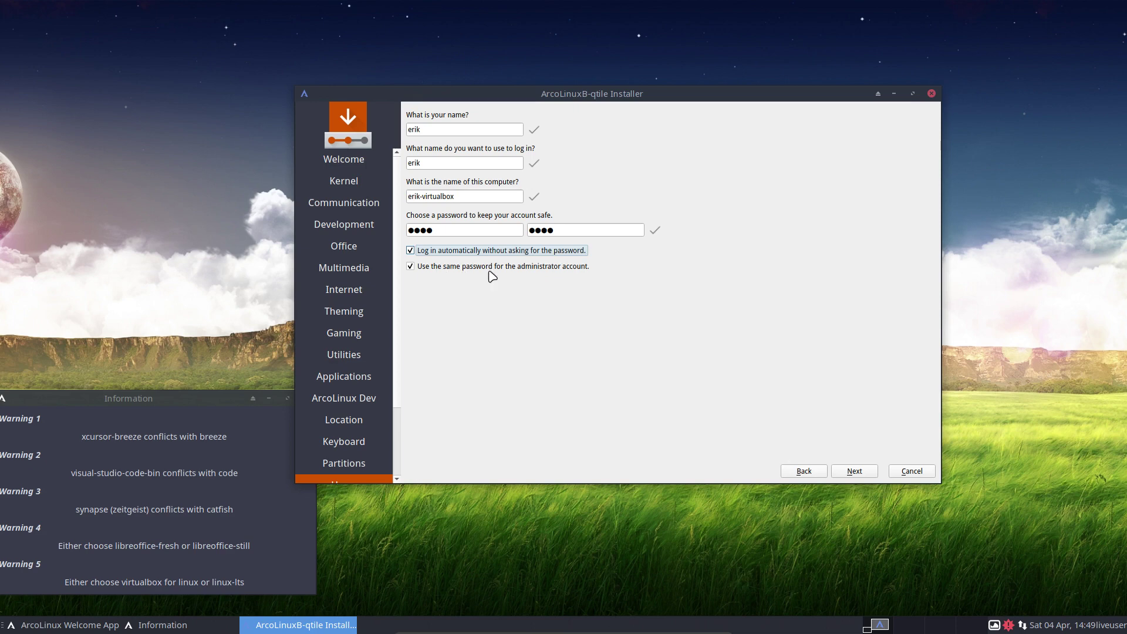
pyautogui.click(864, 471)
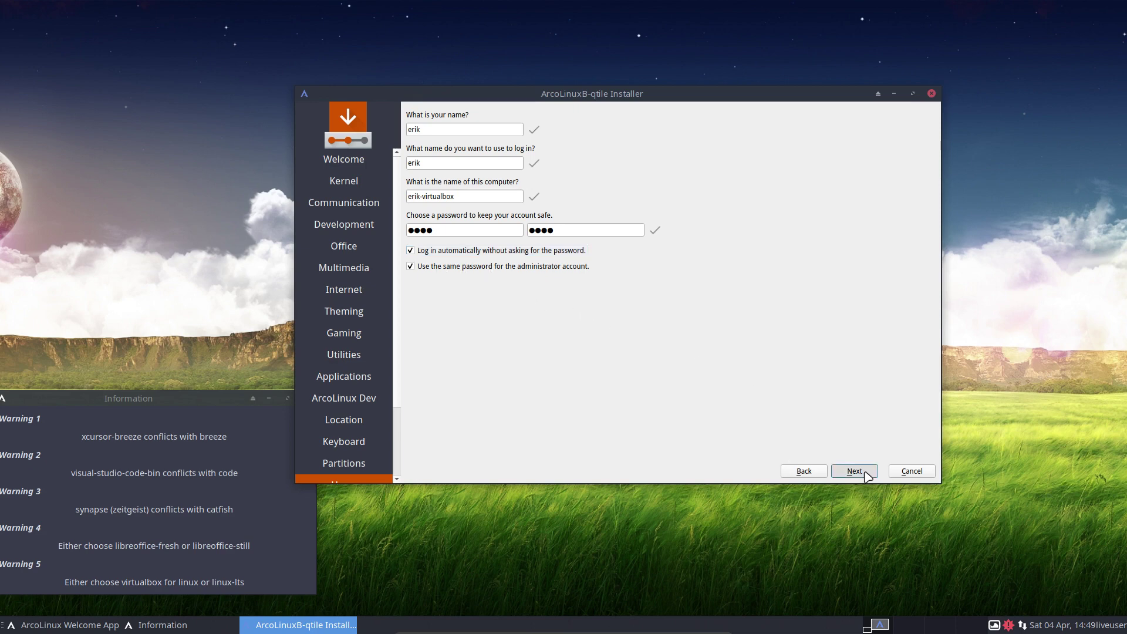
# - Start the installation, close the warnings window, and finish with Restart now to reboot
pyautogui.click(865, 472)
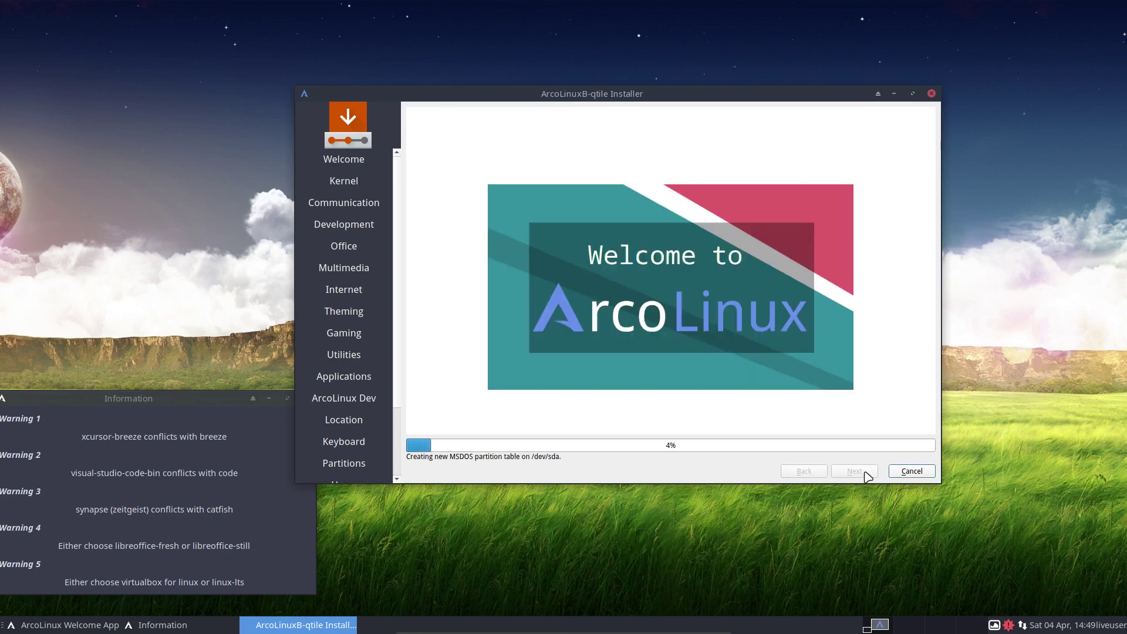
pyautogui.click(259, 399)
pyautogui.hotkey('alt', 'F4')
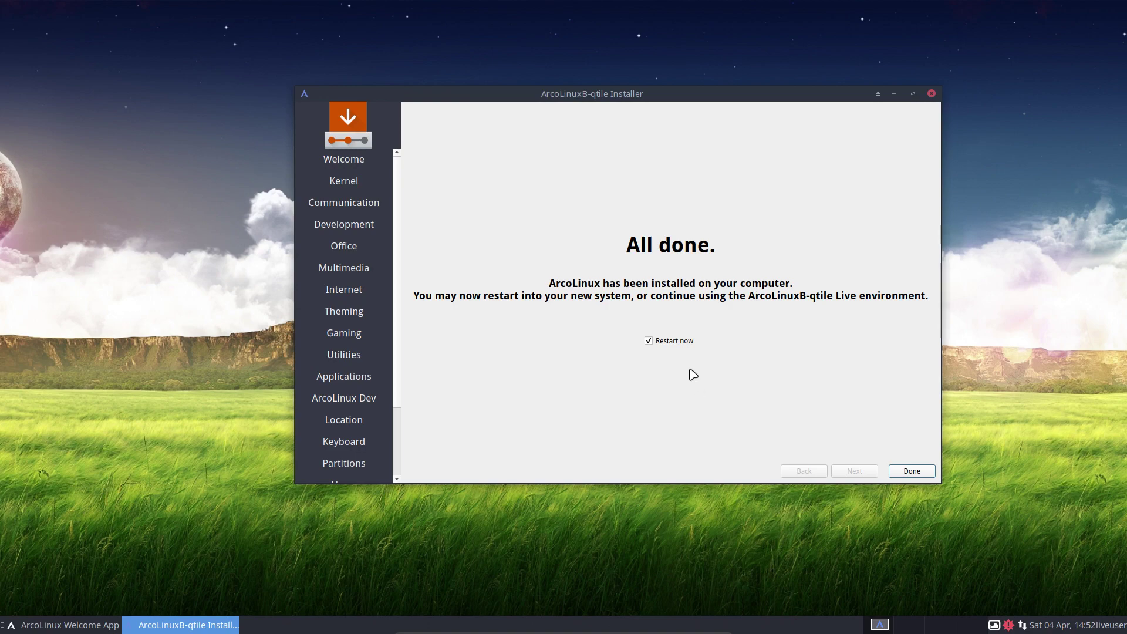
pyautogui.click(907, 470)
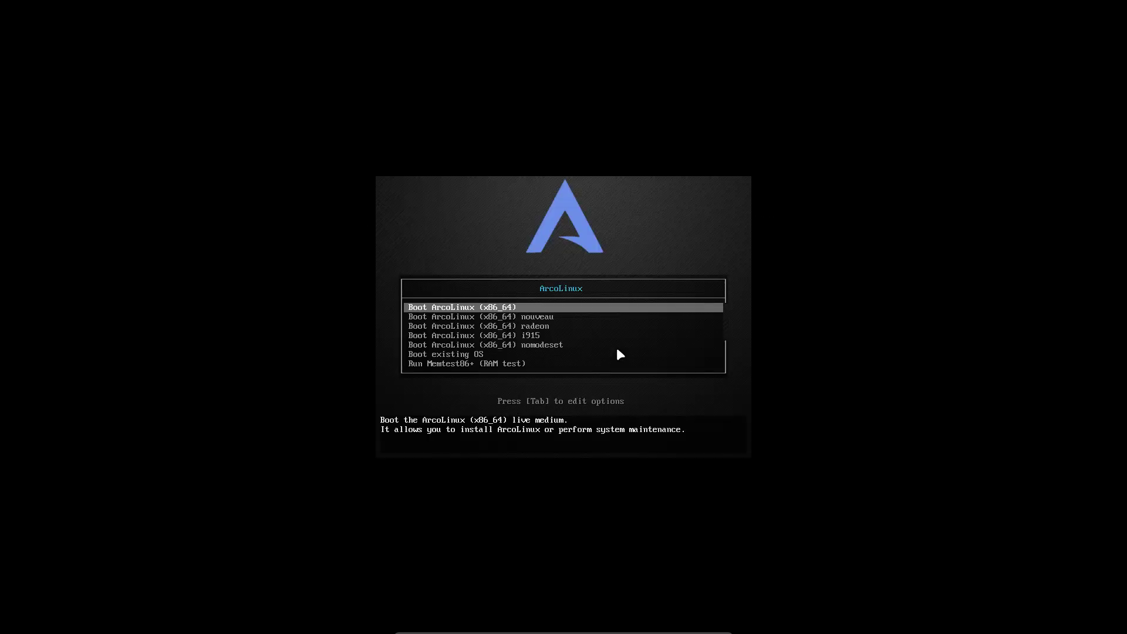
# - Boot the installed ArcoLinux system from disk with 'Boot existing OS'
pyautogui.press('Down')
pyautogui.press('Down')
pyautogui.press('Down')
pyautogui.press('Down')
pyautogui.press('Down')
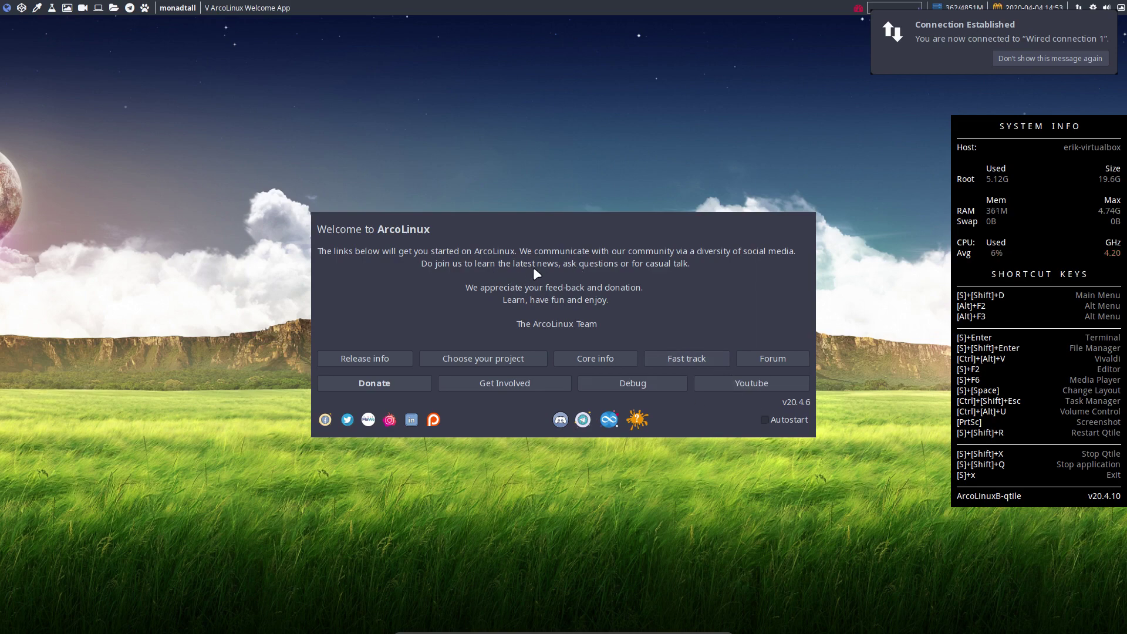
# - Close the ArcoLinux Welcome App, then open a terminal and the Thunar file manager
pyautogui.press('super+shift+q')
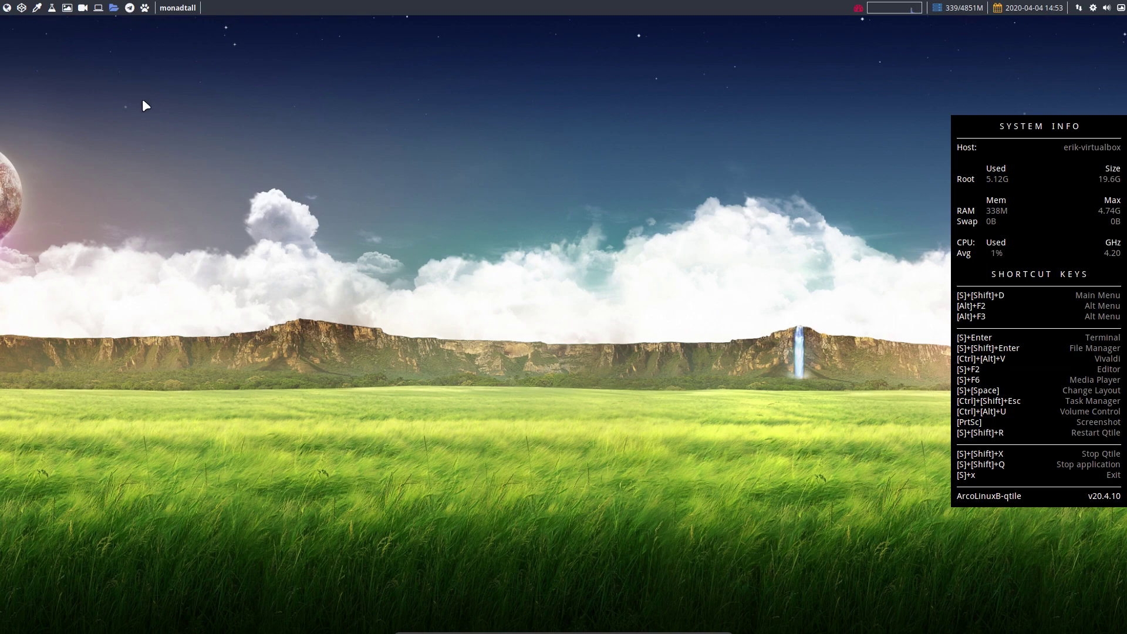
pyautogui.press('super+Return')
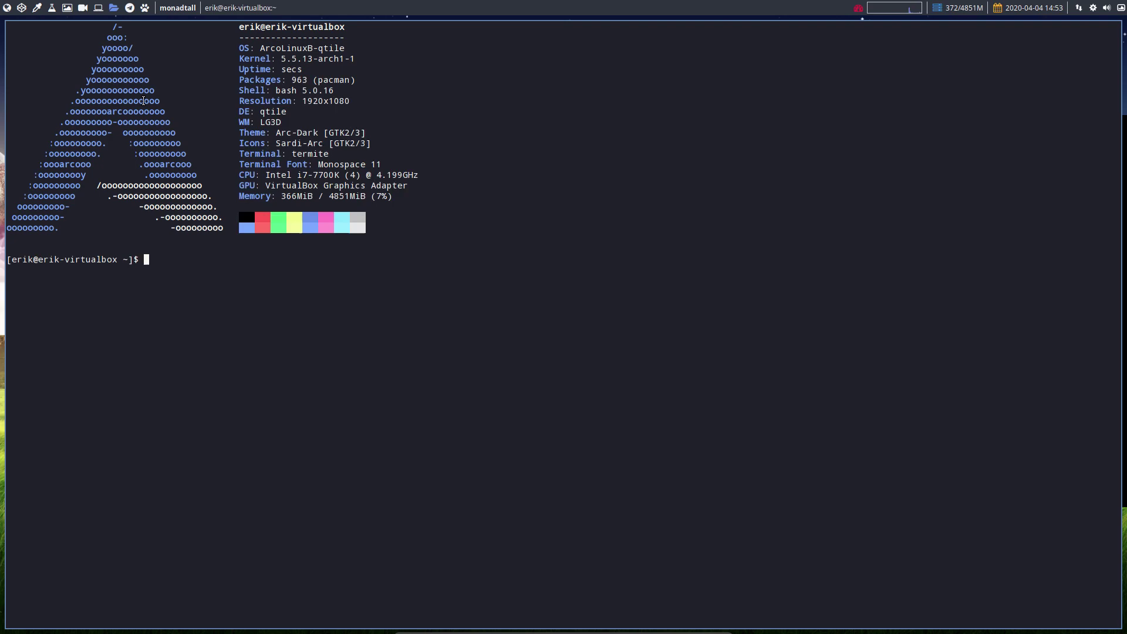
pyautogui.press('super+shift+Return')
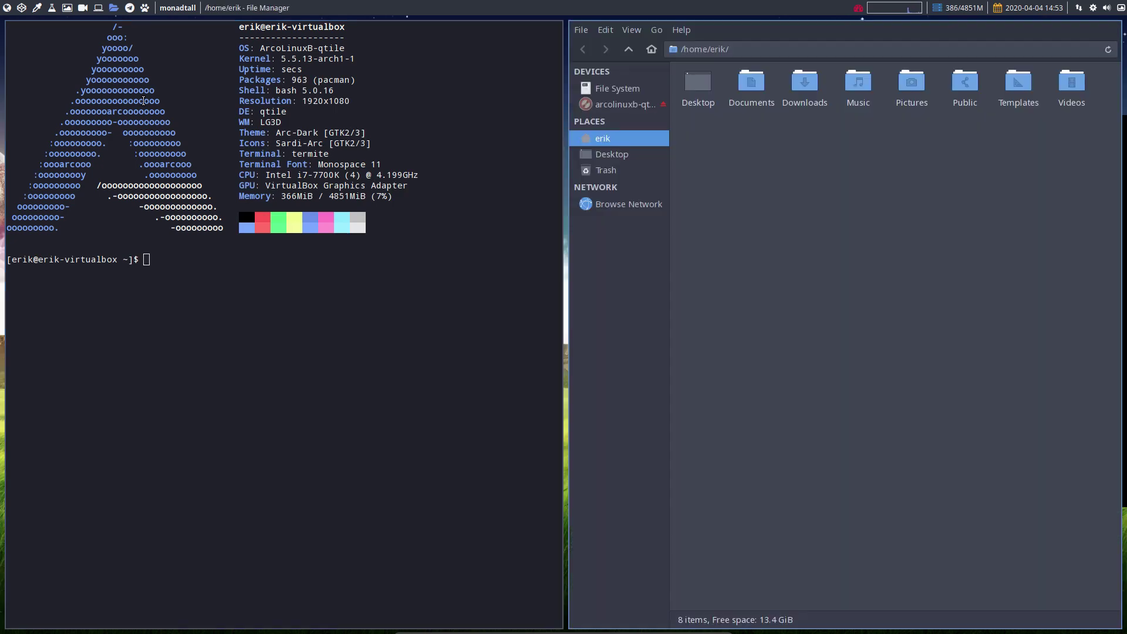
# - Cancel the logout options, close the terminal and Thunar, and launch Firefox
pyautogui.press('super+x')
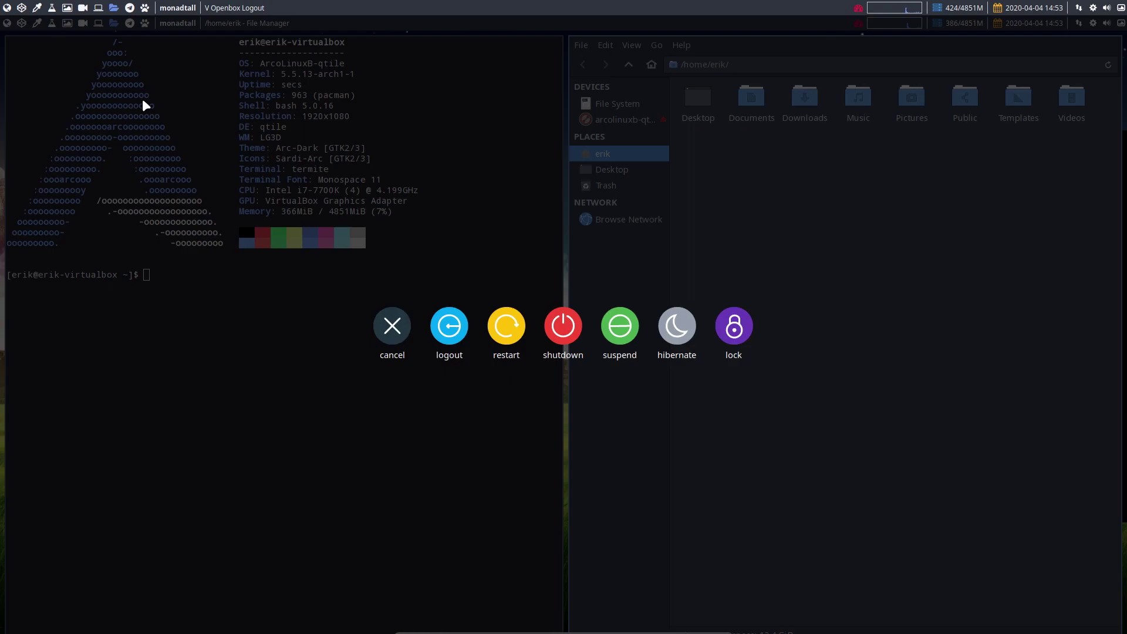
pyautogui.press('Escape')
pyautogui.press('super+m')
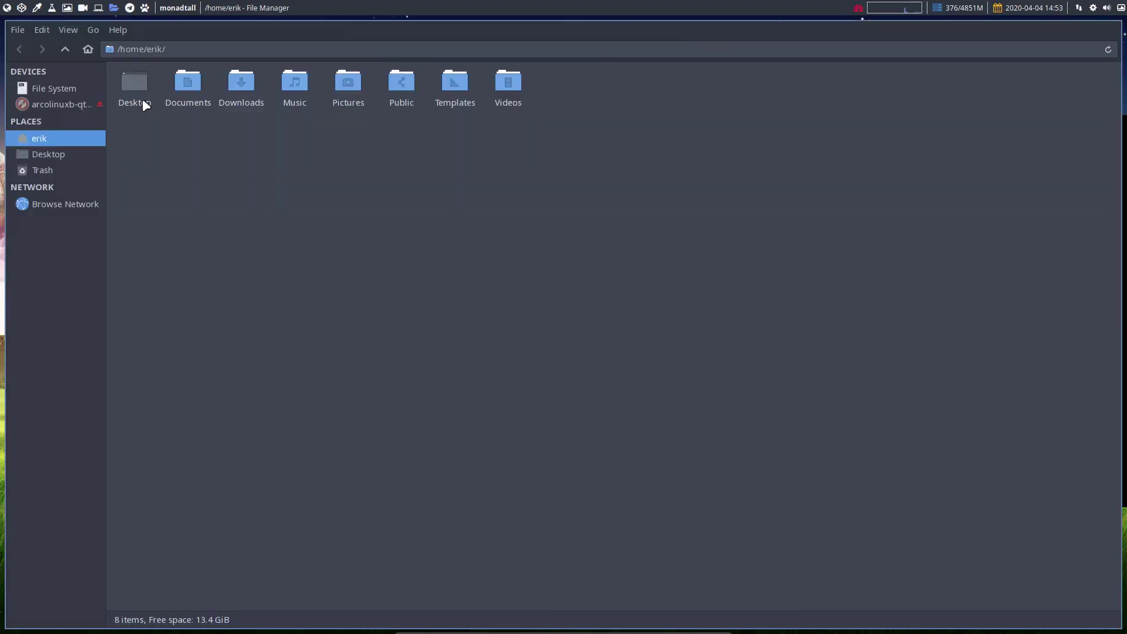
pyautogui.press('super+shift+q')
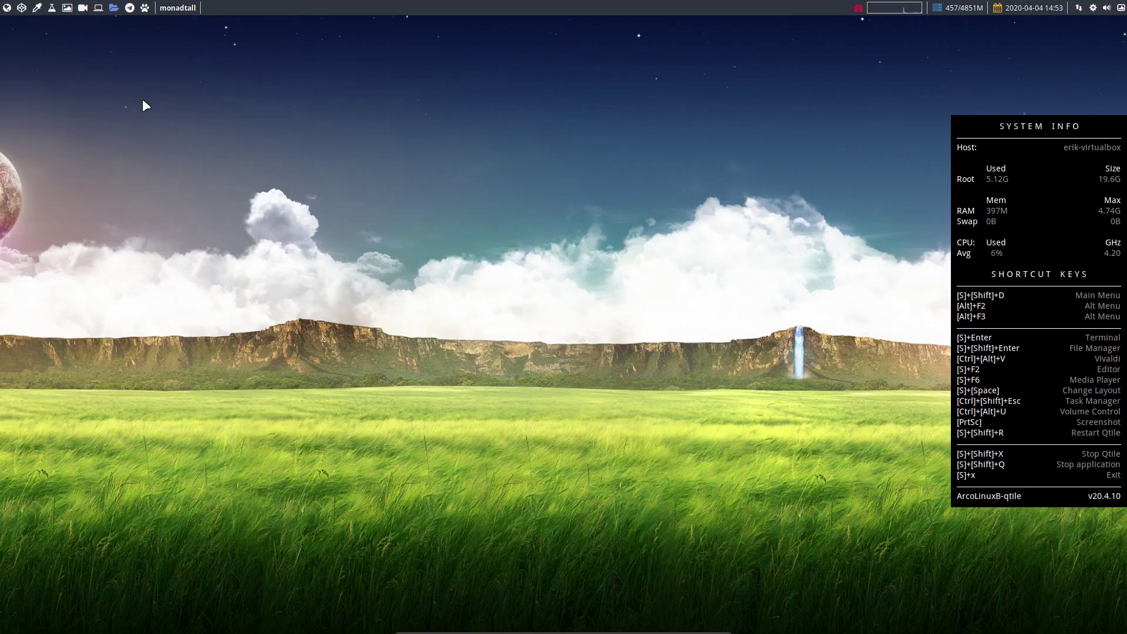
pyautogui.hotkey('ctrl', 'alt', 'f')
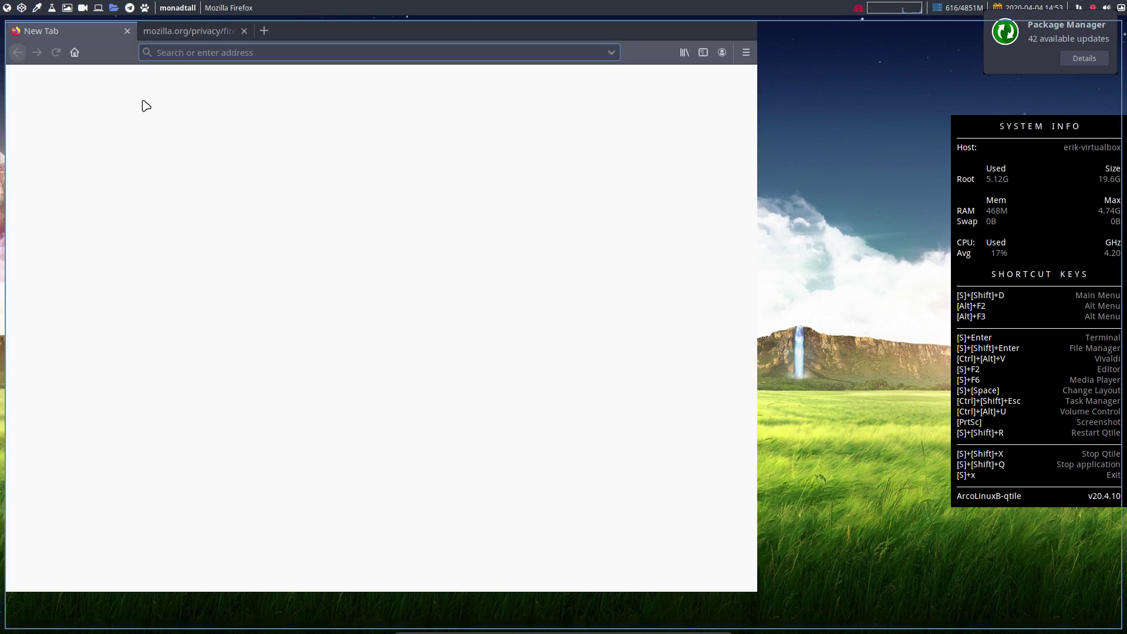
# - Maximize Firefox and load the arcolinuxd.com website
pyautogui.press('super+m')
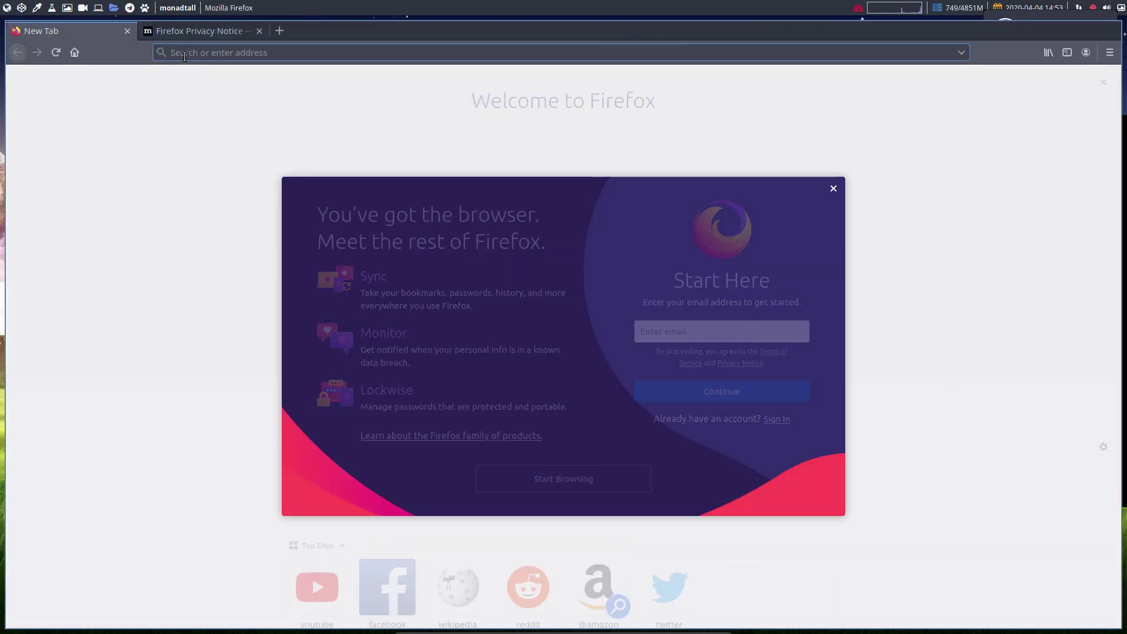
pyautogui.write('arcolinuxd.co')
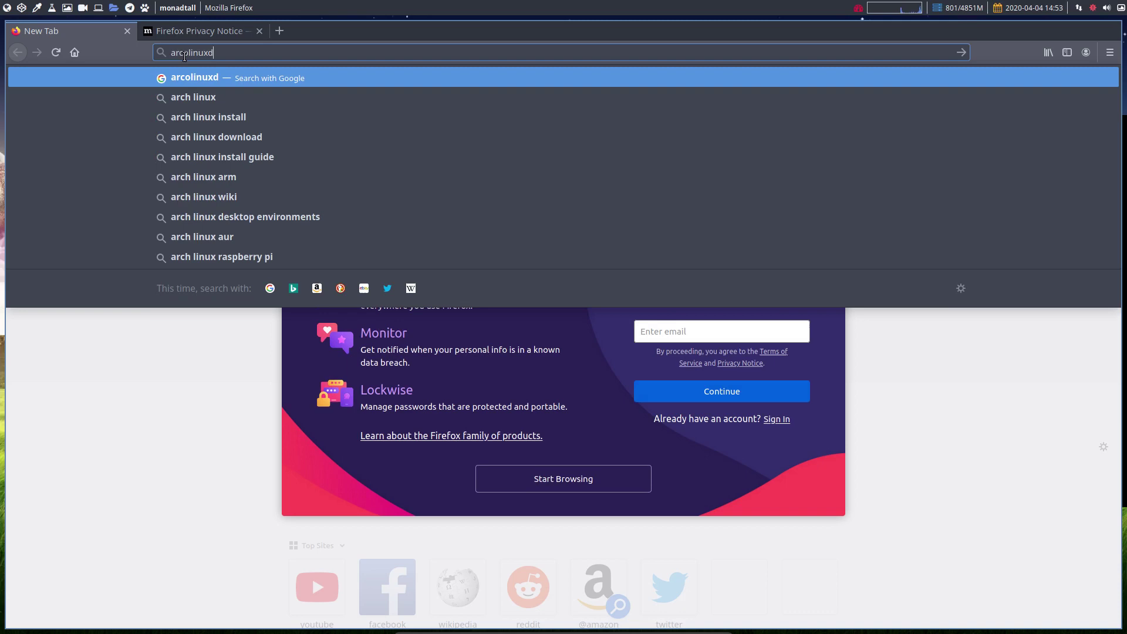
pyautogui.write('m')
pyautogui.press('Return')
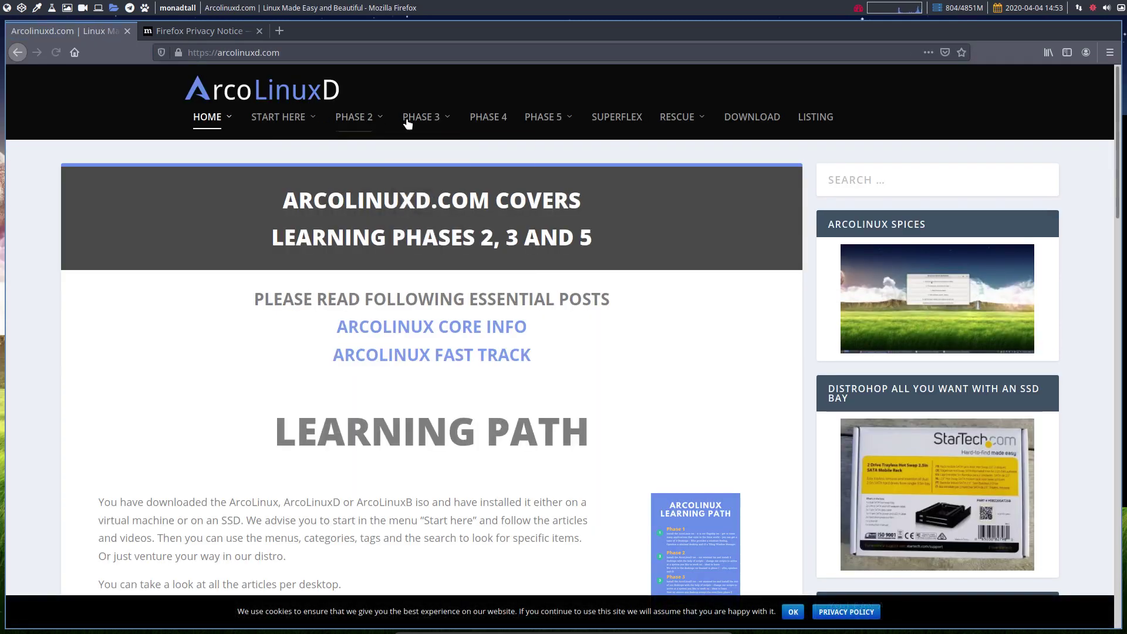
pyautogui.moveTo(440, 118)
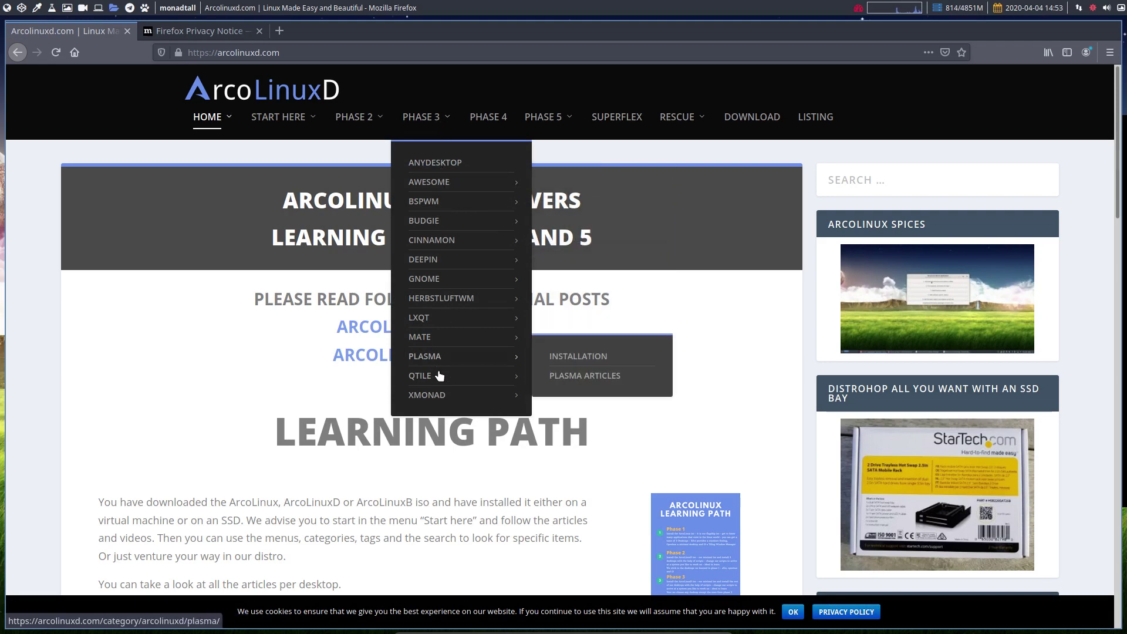
# - Open PHASE 3 > QTILE > QTILE ARTICLES and scroll down to posts 3 and 2
pyautogui.moveTo(439, 370)
pyautogui.click(588, 397)
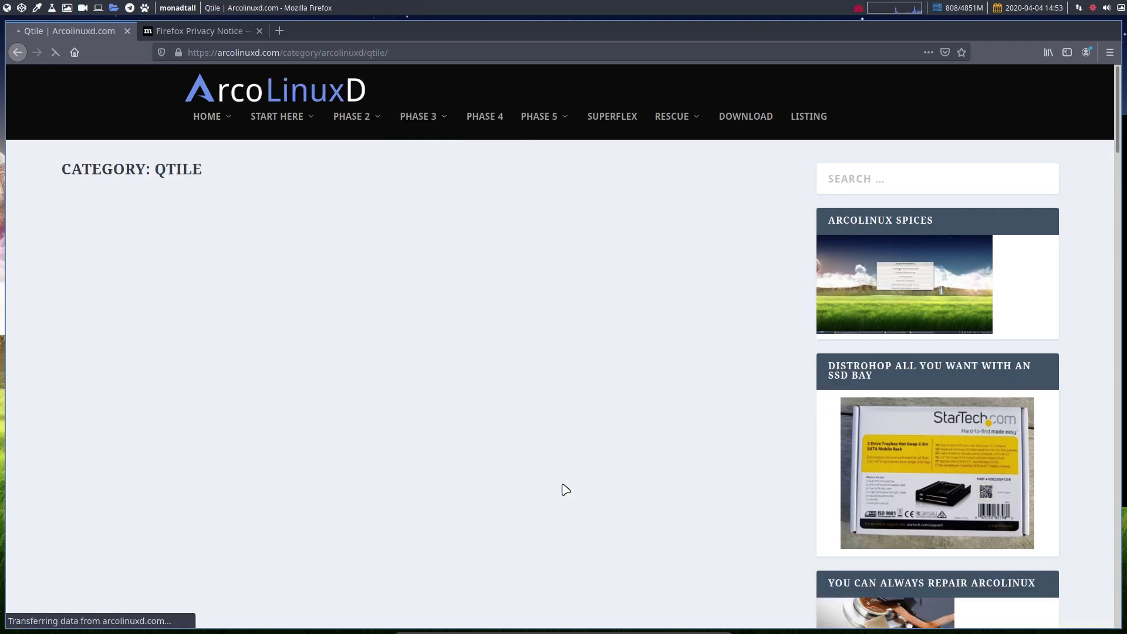
pyautogui.scroll(-10, 431, 485)
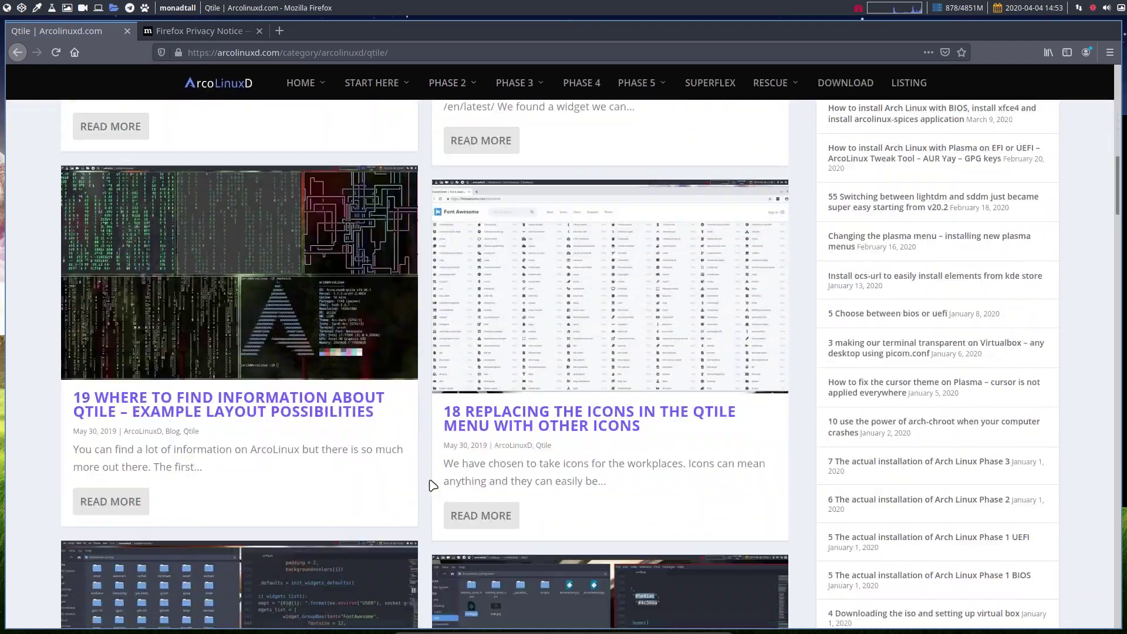
pyautogui.scroll(-20, 431, 485)
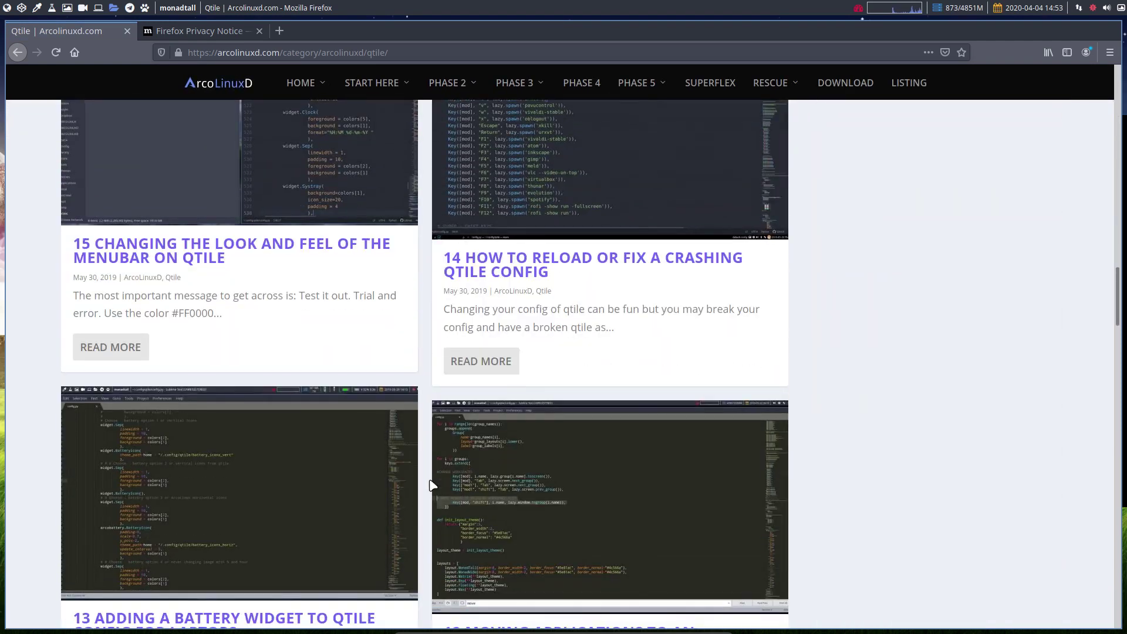
pyautogui.scroll(-15, 431, 485)
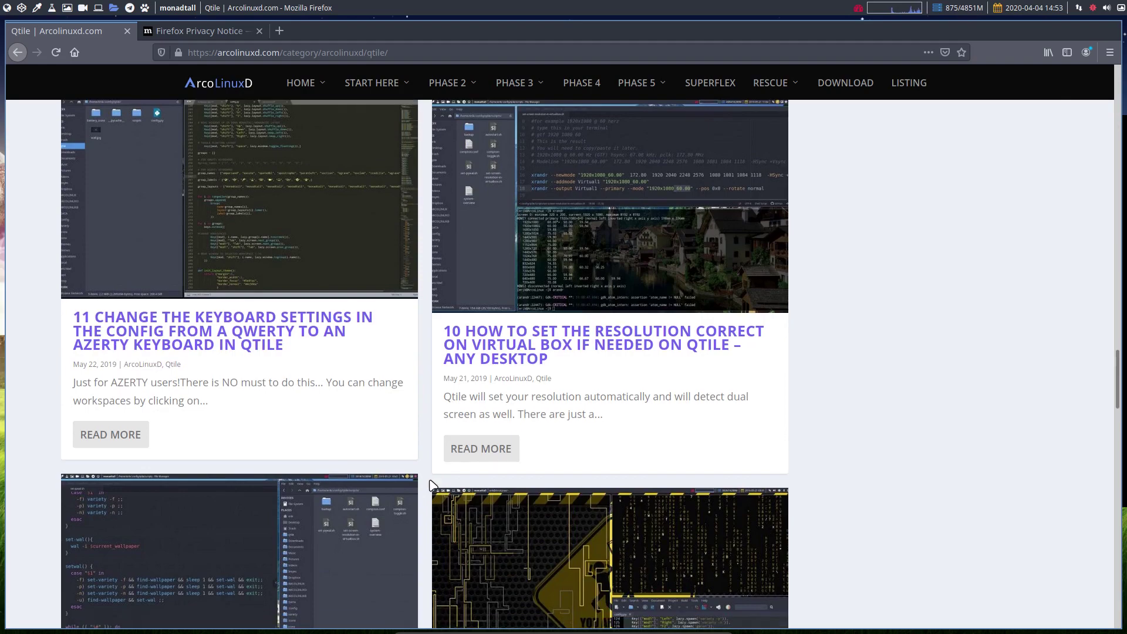
pyautogui.scroll(-10, 431, 485)
pyautogui.scroll(-6, 431, 485)
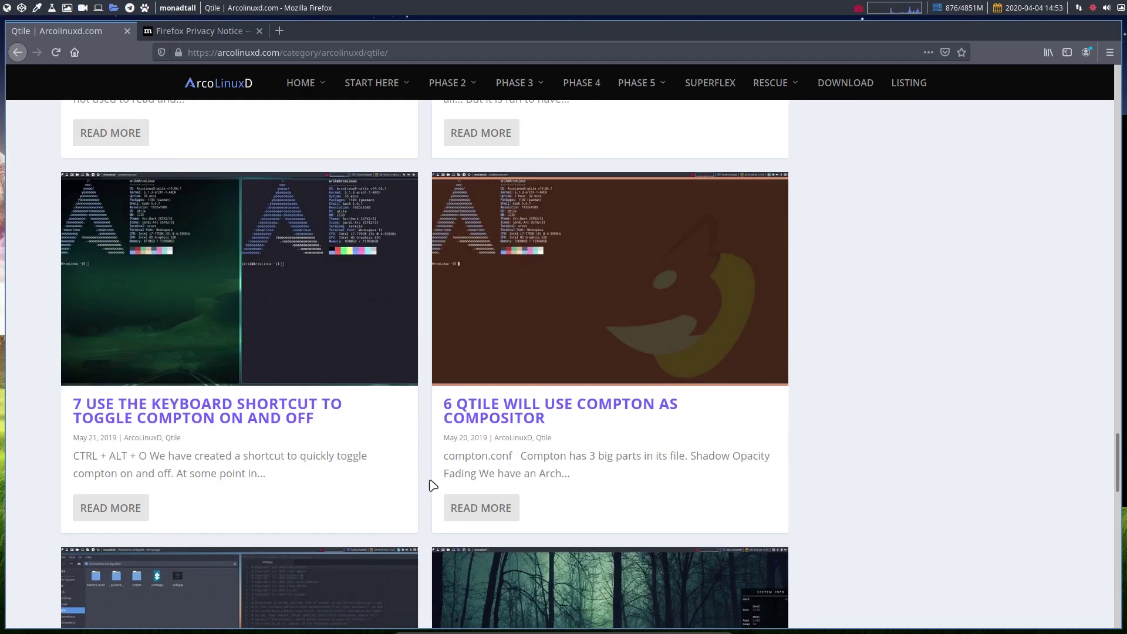
pyautogui.scroll(-7, 431, 484)
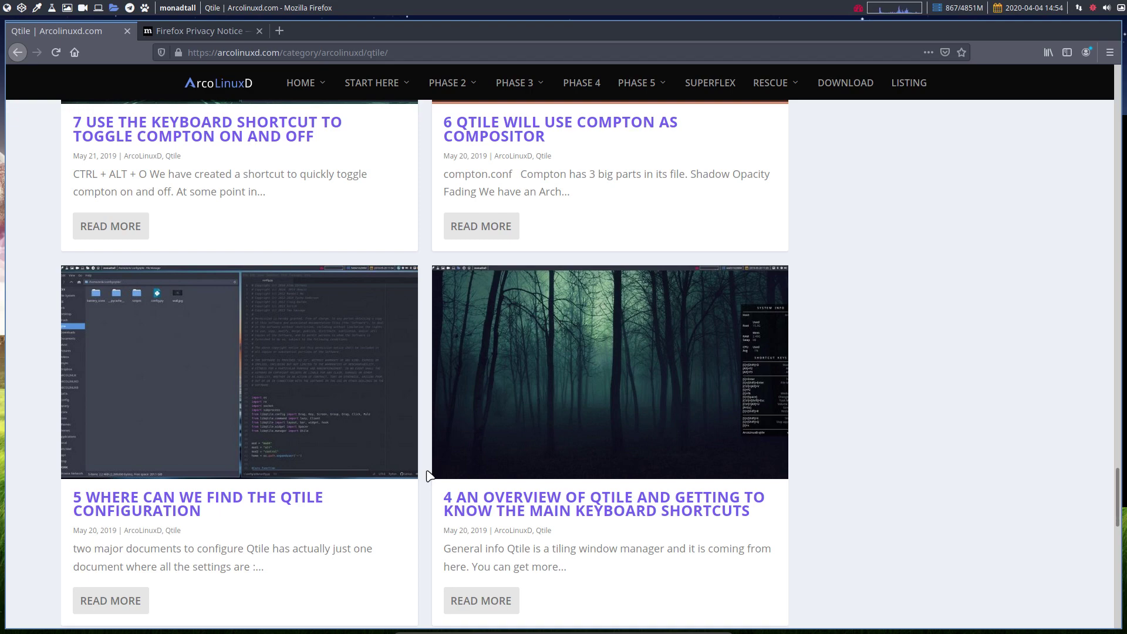
pyautogui.scroll(-8, 428, 475)
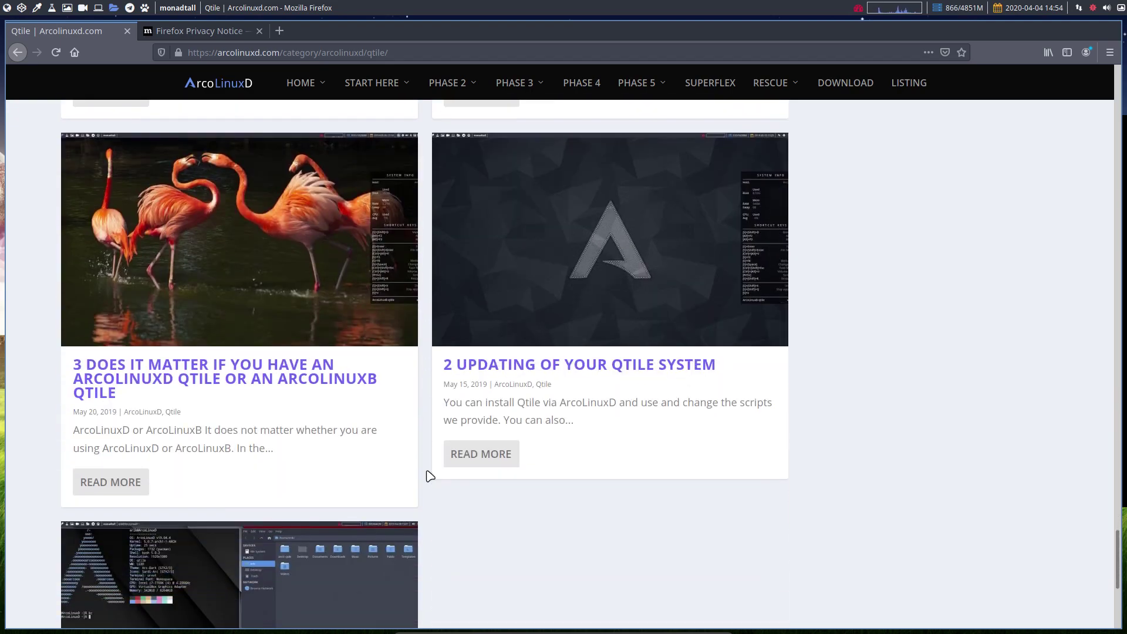